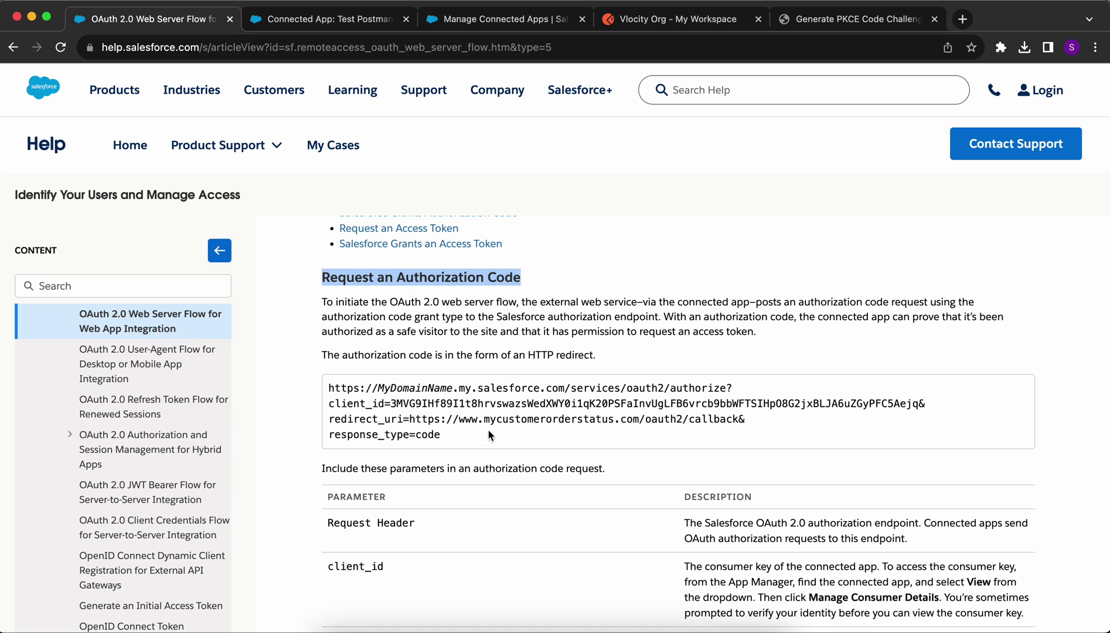
# Select the sample authorization request URL in the OAuth help article and scroll to the parameter table
pyautogui.moveTo(468, 433); pyautogui.dragTo(338, 390)
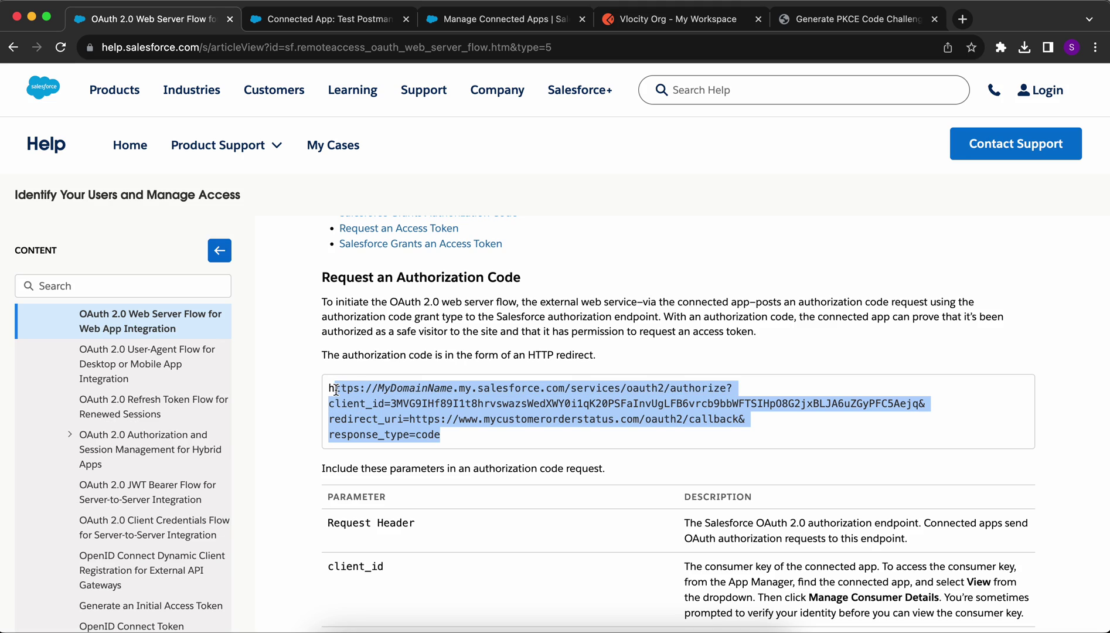
pyautogui.scroll(-15, 336, 389)
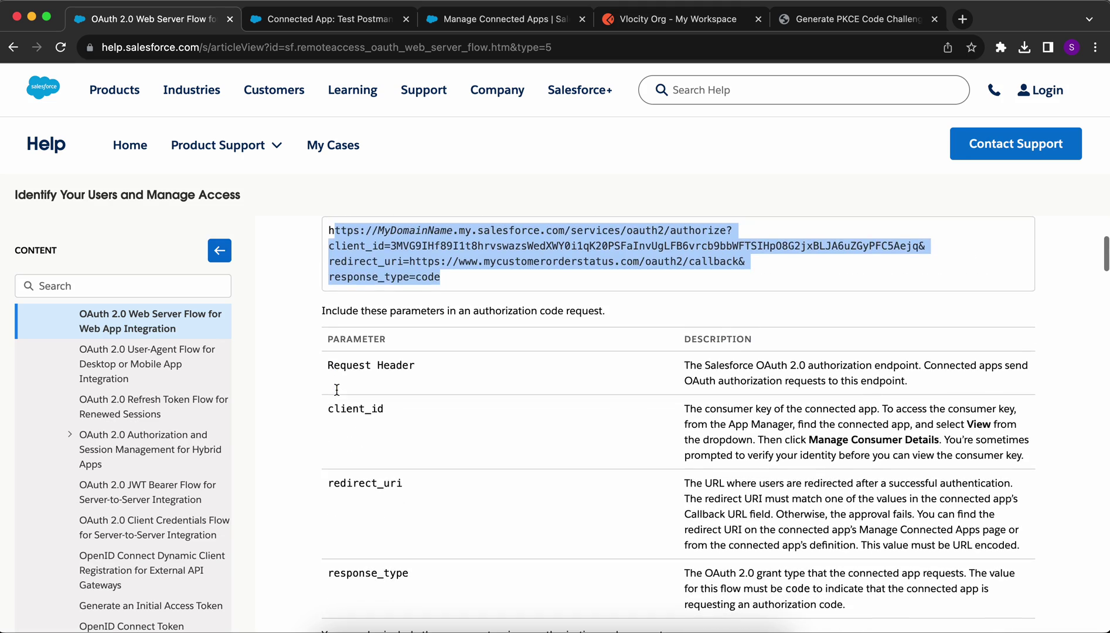
pyautogui.scroll(-4, 336, 389)
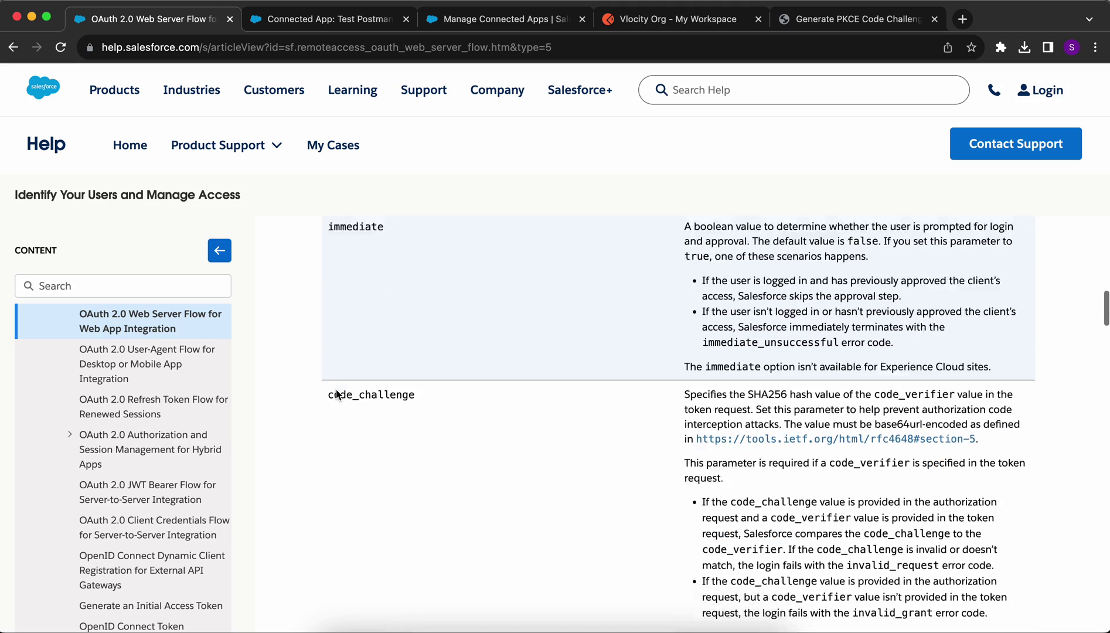
# Highlight code_challenge and the code_verifier it derives from, then bring up the Test Postman app page
pyautogui.doubleClick(386, 347)
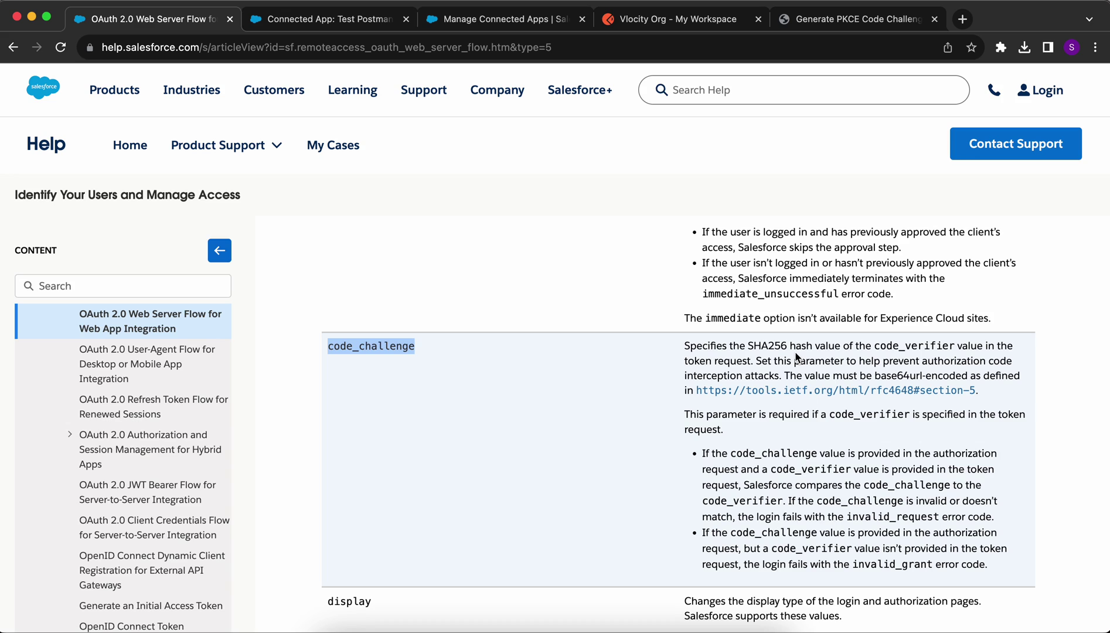
pyautogui.doubleClick(925, 344)
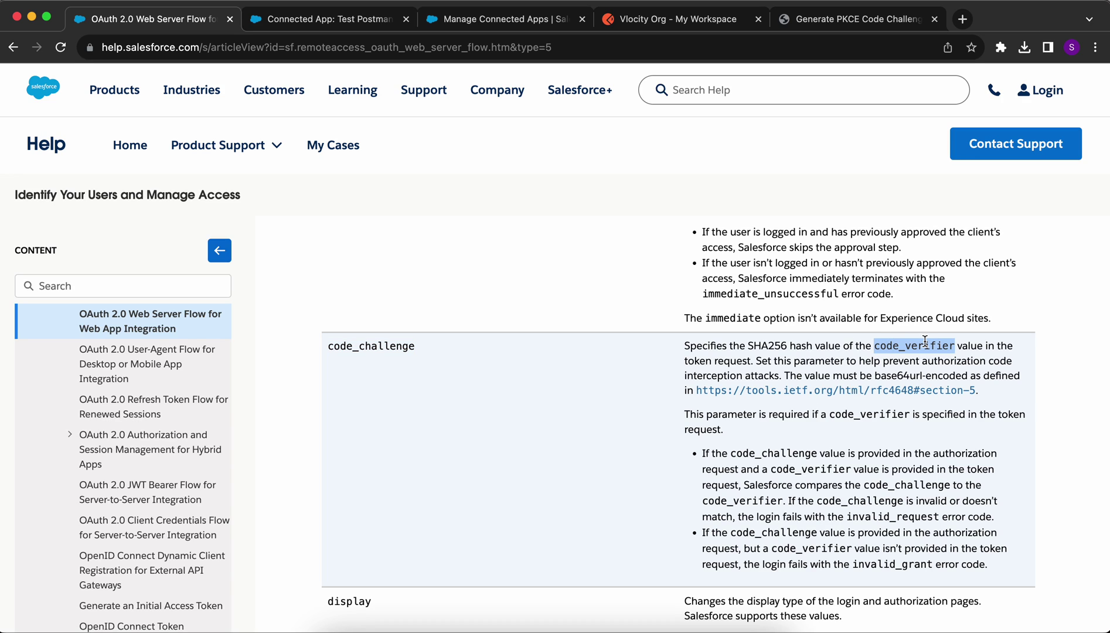
pyautogui.click(347, 24)
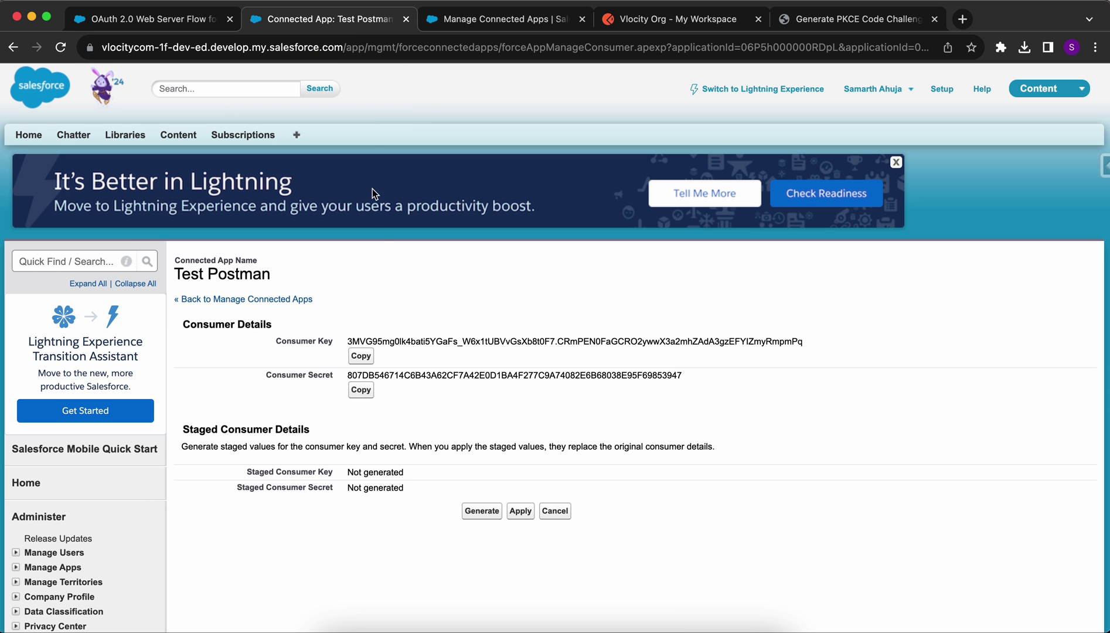
# Open the Test Postman connected app's details and review its listed OAuth scopes
pyautogui.click(512, 24)
pyautogui.scroll(-2, 466, 367)
pyautogui.scroll(2, 466, 367)
pyautogui.scroll(-5, 479, 394)
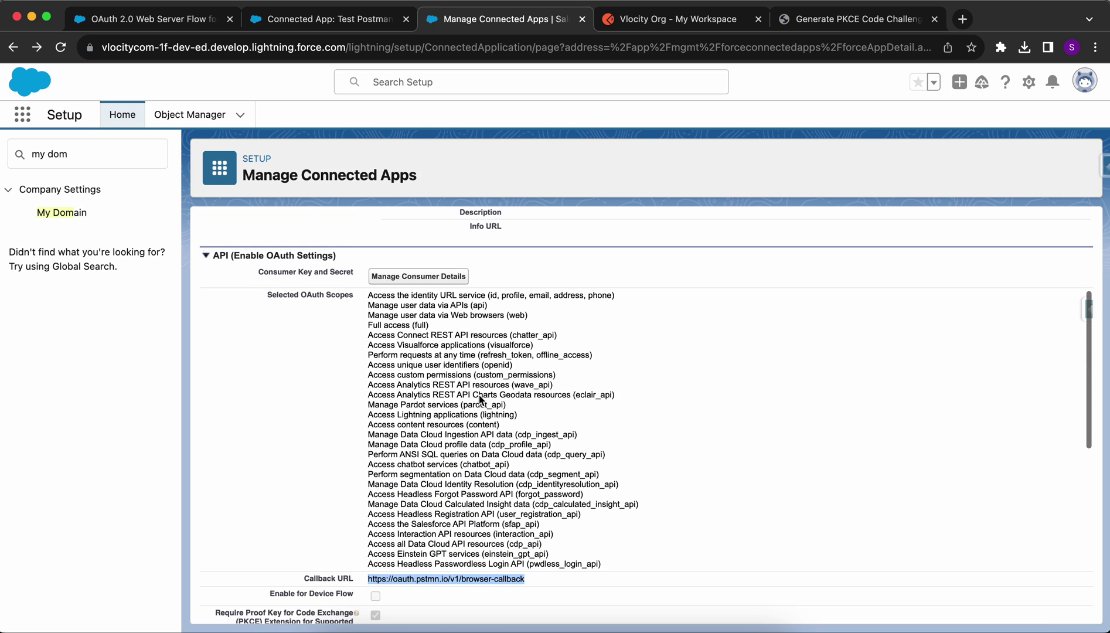
pyautogui.click(406, 336)
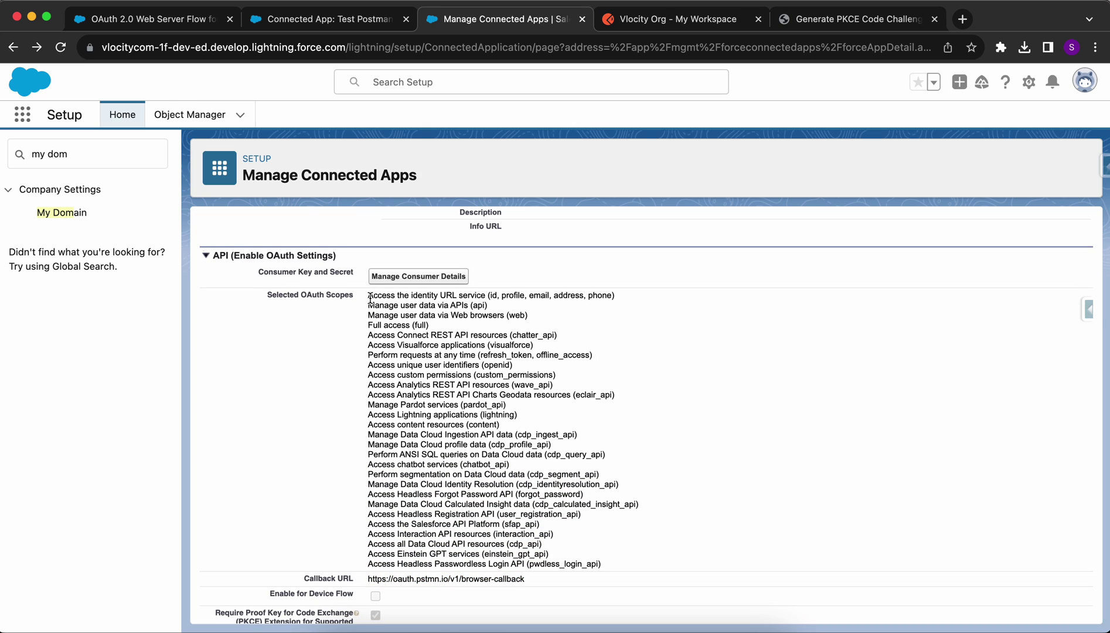
pyautogui.moveTo(370, 300); pyautogui.dragTo(472, 456)
pyautogui.click(473, 456)
pyautogui.scroll(-3, 473, 455)
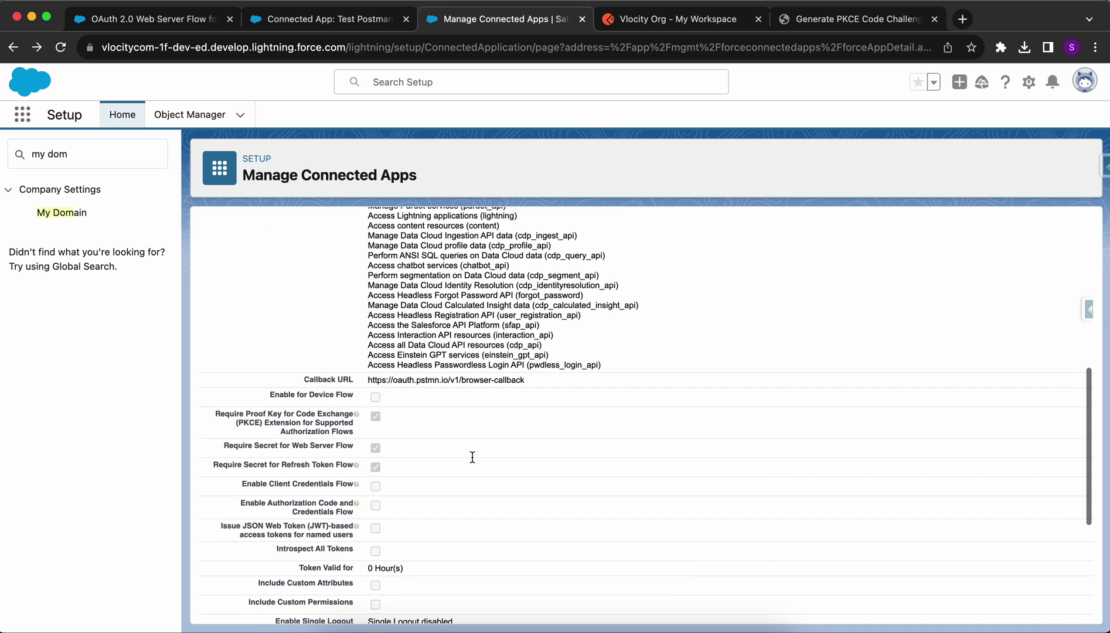
# Select the connected app's callback URL value in the OAuth settings
pyautogui.moveTo(370, 379); pyautogui.dragTo(519, 387)
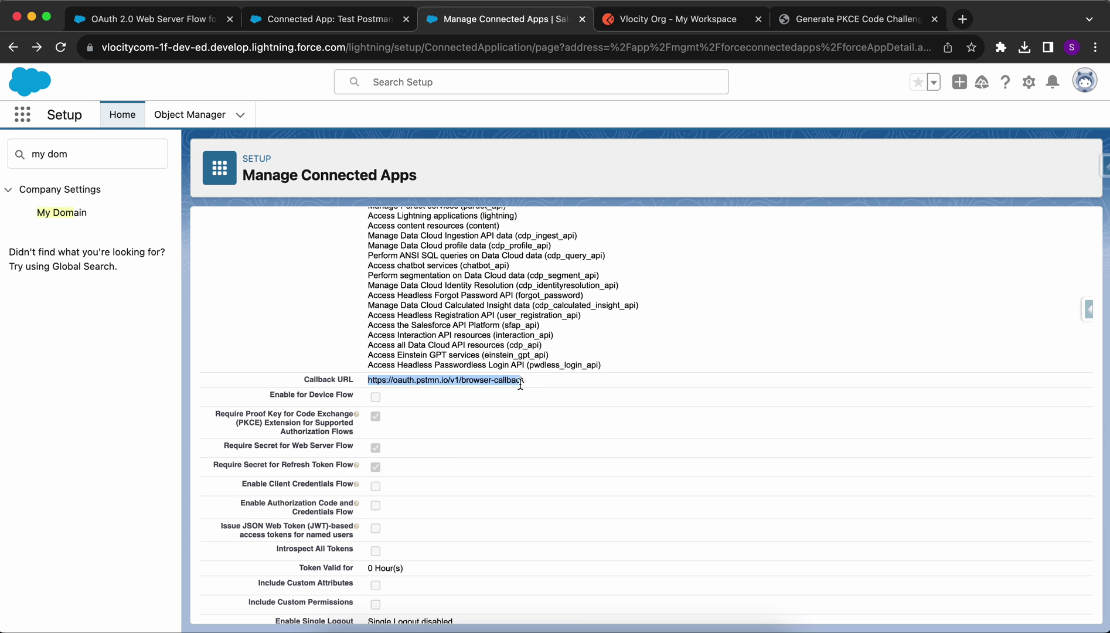
pyautogui.click(527, 387)
pyautogui.scroll(4, 528, 387)
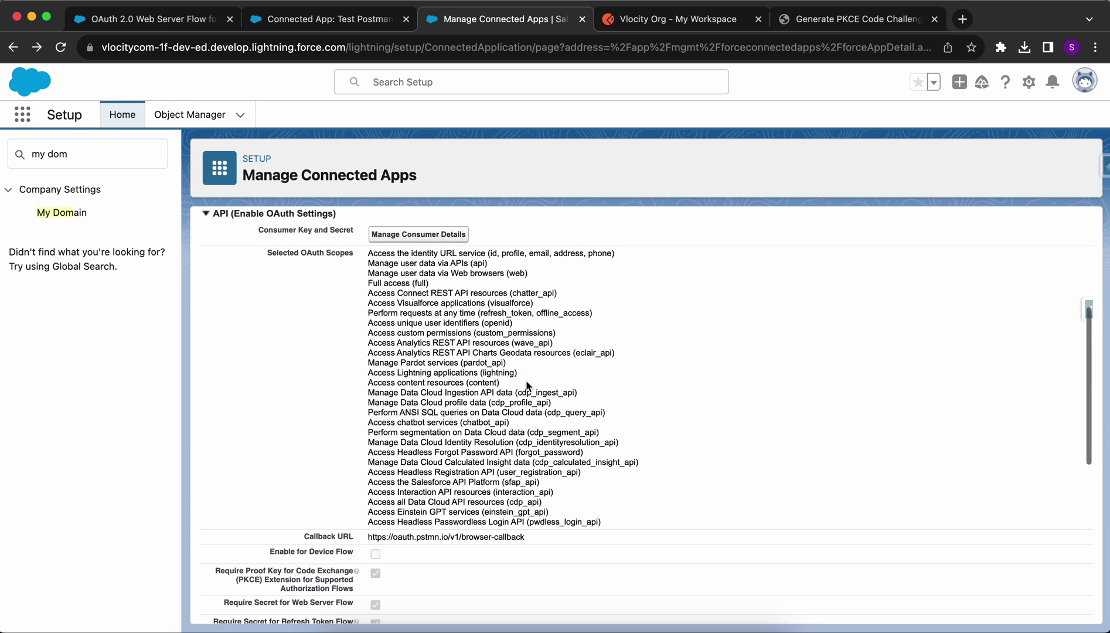
pyautogui.scroll(-5, 527, 386)
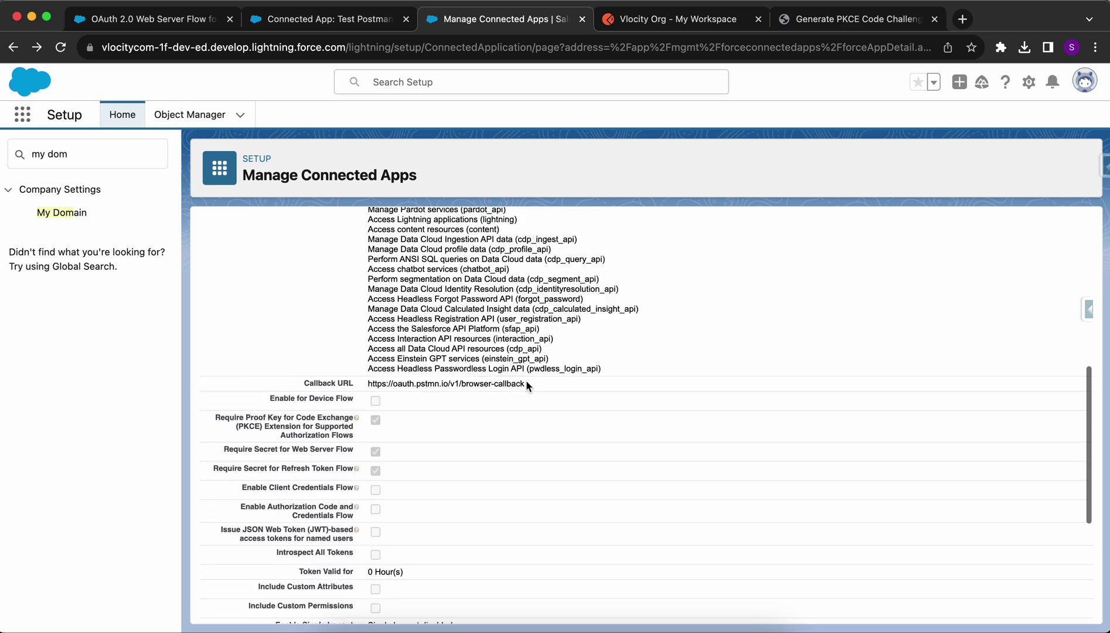
# Select the PKCE requirement label and bring up its help text
pyautogui.moveTo(216, 346); pyautogui.dragTo(353, 358)
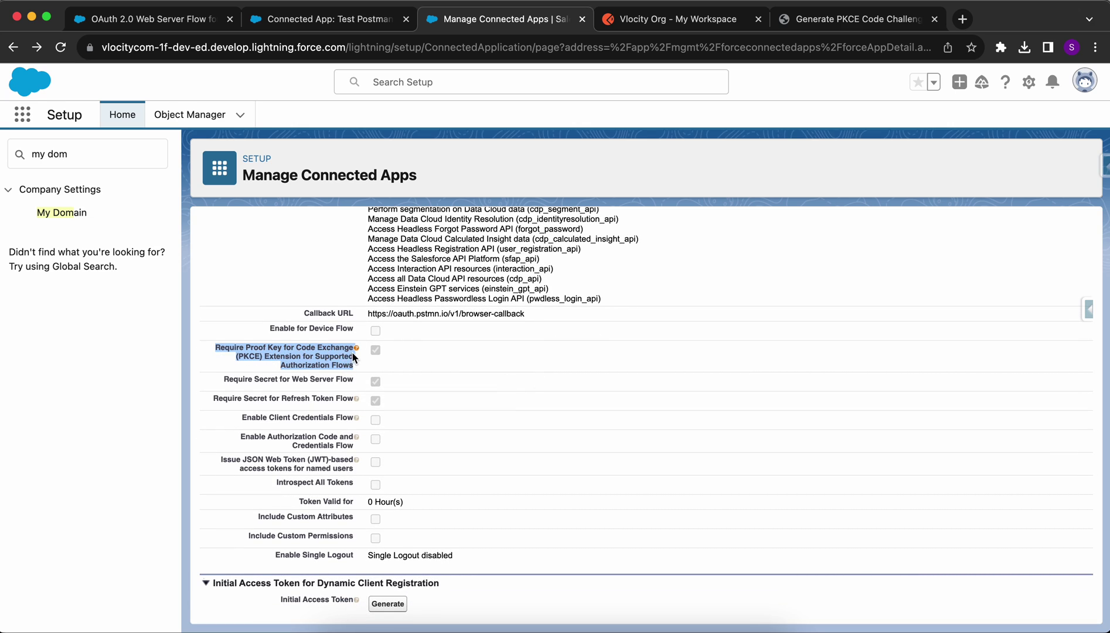
pyautogui.click(328, 369)
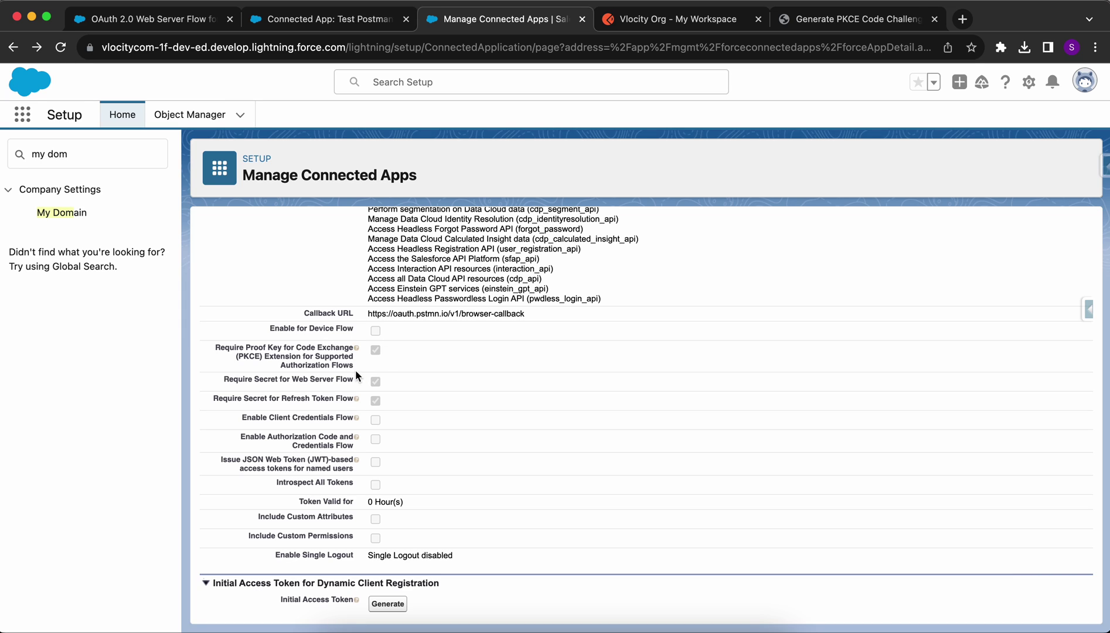
pyautogui.moveTo(356, 365); pyautogui.dragTo(211, 343)
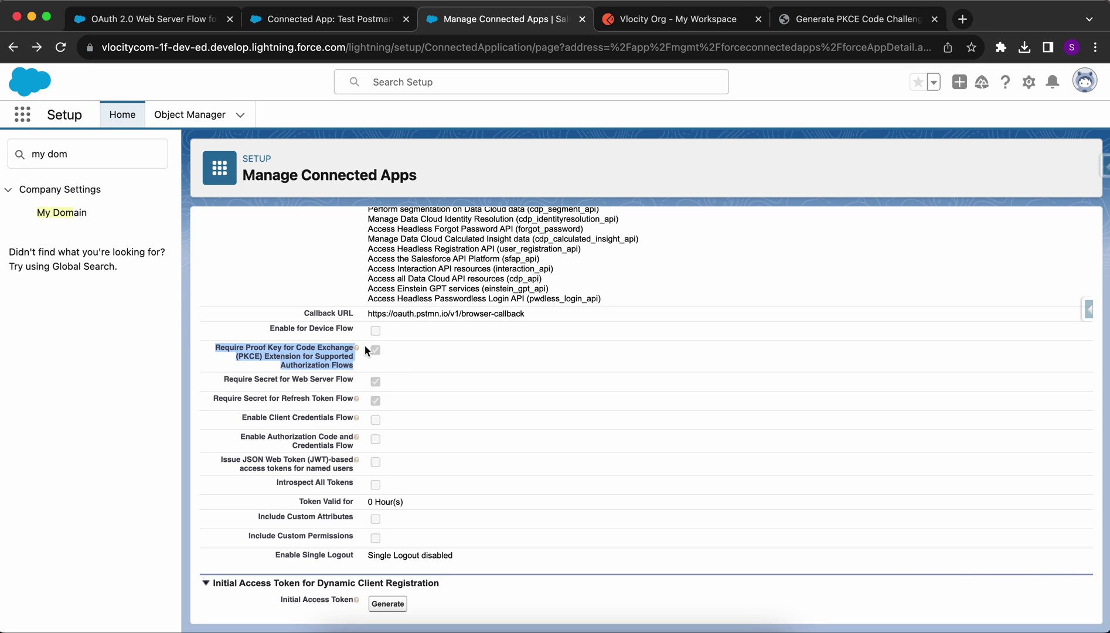
pyautogui.moveTo(356, 348)
# Revisit the API (Enable OAuth Settings) heading, then return to the Test Postman consumer key and secret
pyautogui.scroll(10, 403, 417)
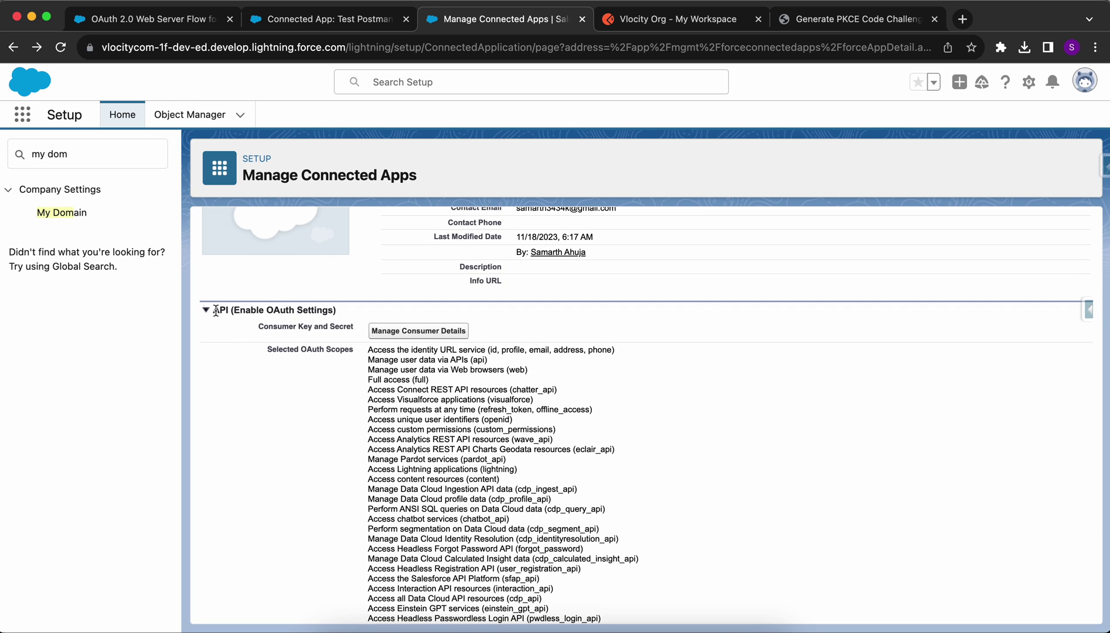
pyautogui.moveTo(215, 311); pyautogui.dragTo(341, 315)
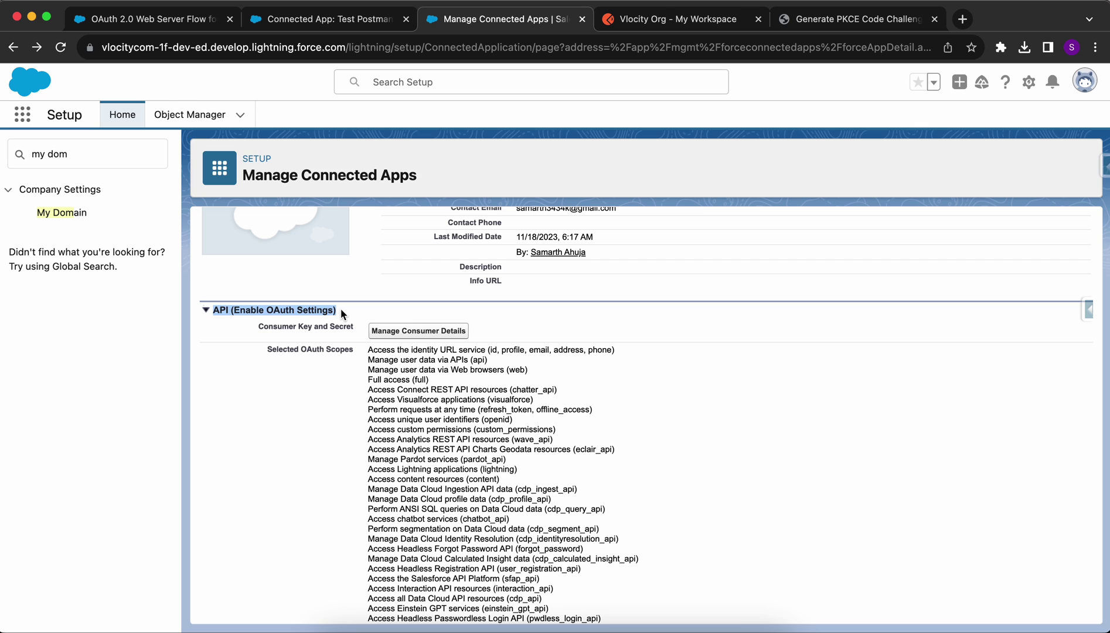
pyautogui.scroll(-3, 341, 315)
pyautogui.scroll(1, 295, 267)
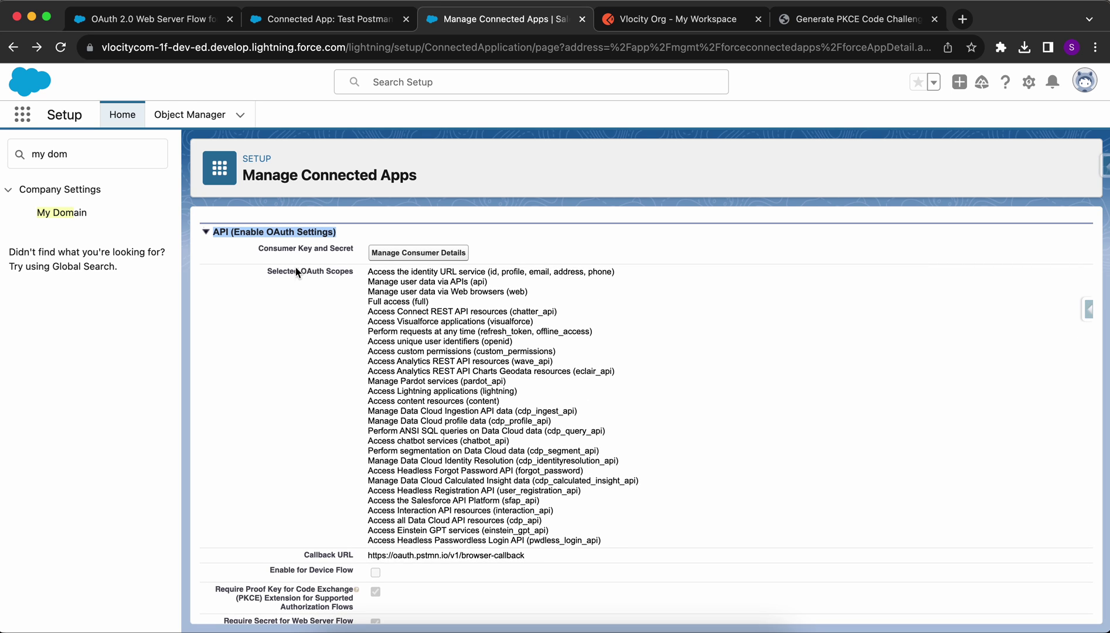
pyautogui.scroll(-3, 425, 398)
pyautogui.scroll(2, 425, 399)
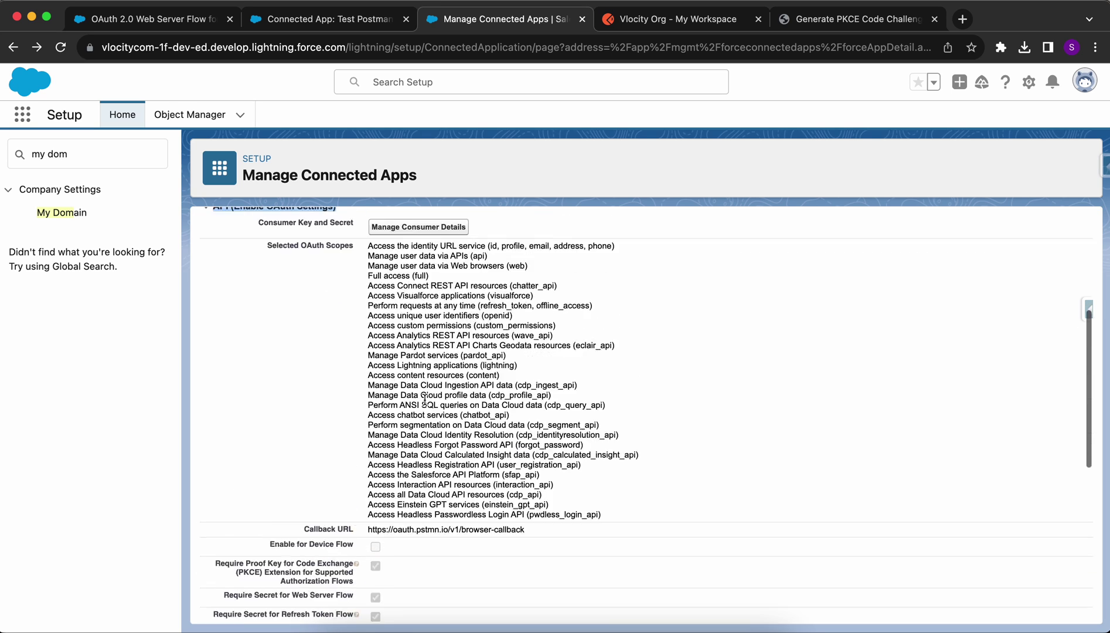
pyautogui.scroll(6, 425, 401)
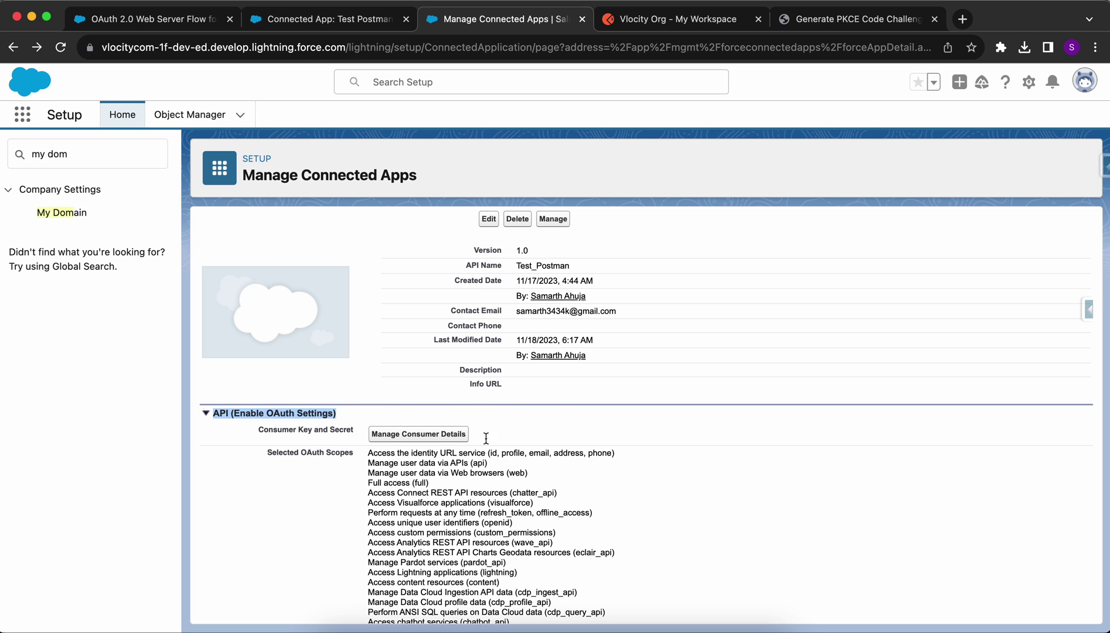
pyautogui.click(360, 19)
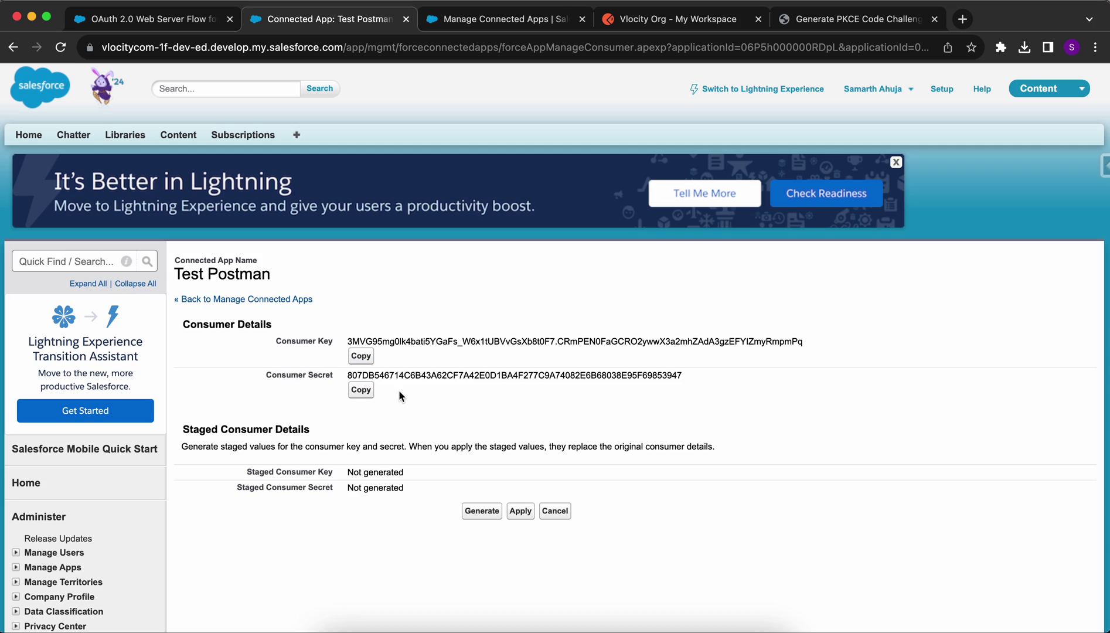
# Select the example authorization-code request URL in the OAuth 2.0 Web Server Flow article
pyautogui.click(191, 22)
pyautogui.scroll(3, 446, 356)
pyautogui.scroll(10, 447, 356)
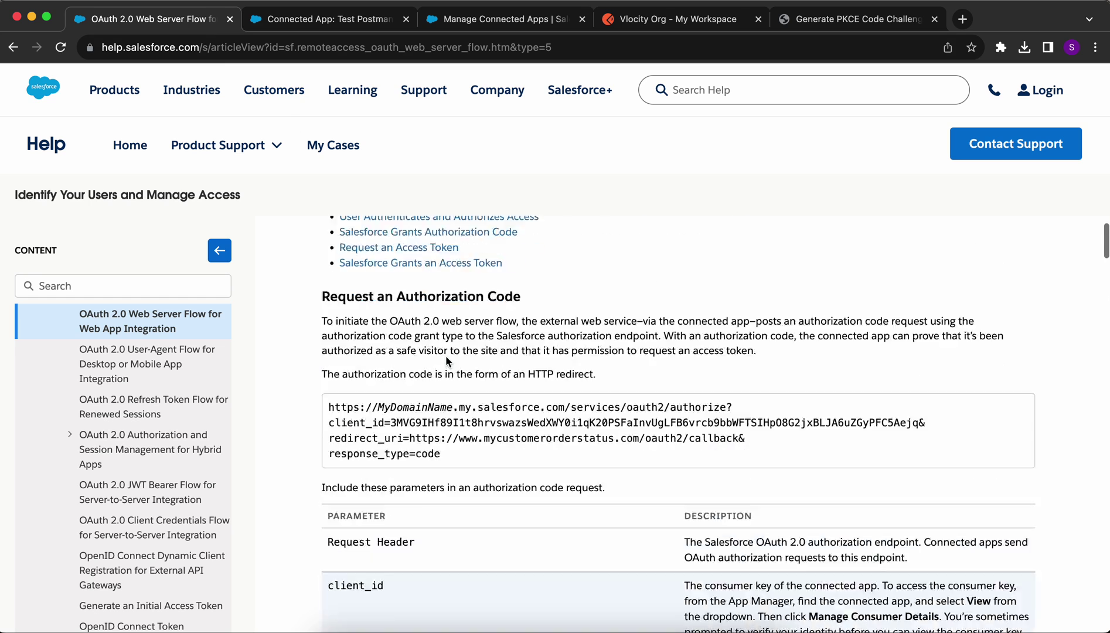
pyautogui.scroll(-3, 446, 356)
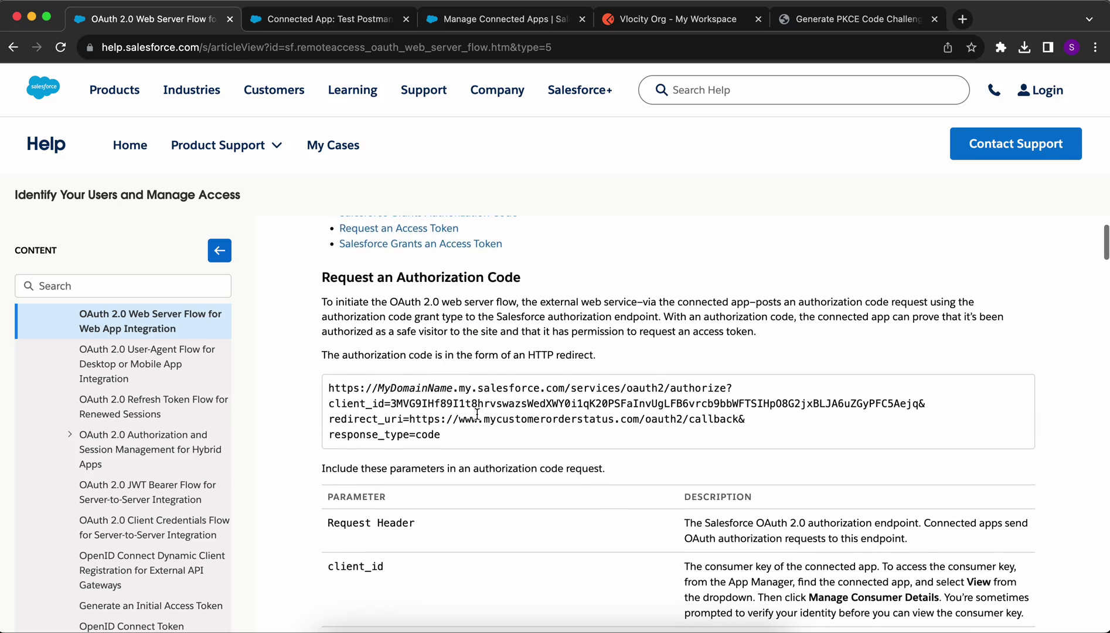
pyautogui.moveTo(440, 435); pyautogui.dragTo(325, 391)
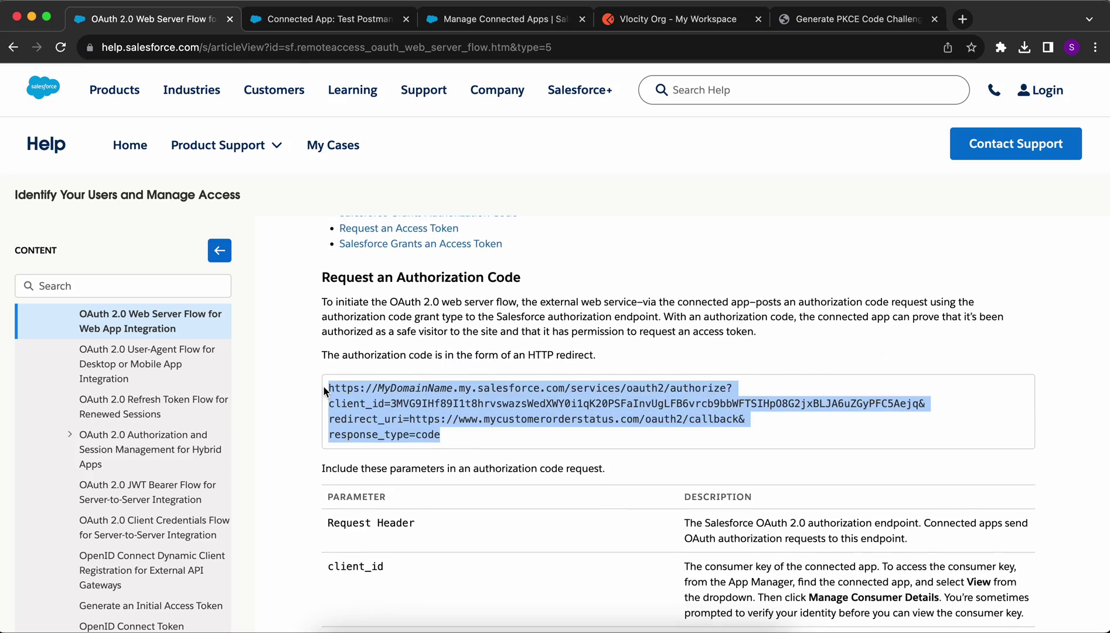
# Bring up the VS Code notes with the caret at the end of the code_challenge line
pyautogui.hotkey('ctrl', 'Up')
pyautogui.click(352, 387)
pyautogui.click(520, 242)
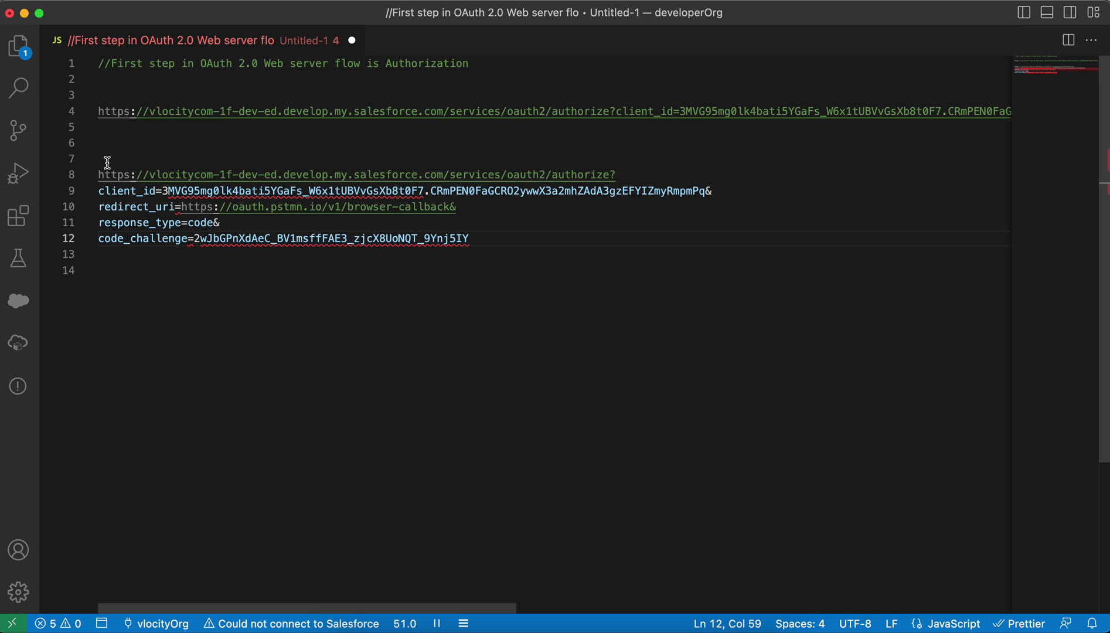
# Highlight the Salesforce domain, client_id and redirect_uri value on lines 8–10, then show all windows
pyautogui.moveTo(99, 175); pyautogui.dragTo(147, 176)
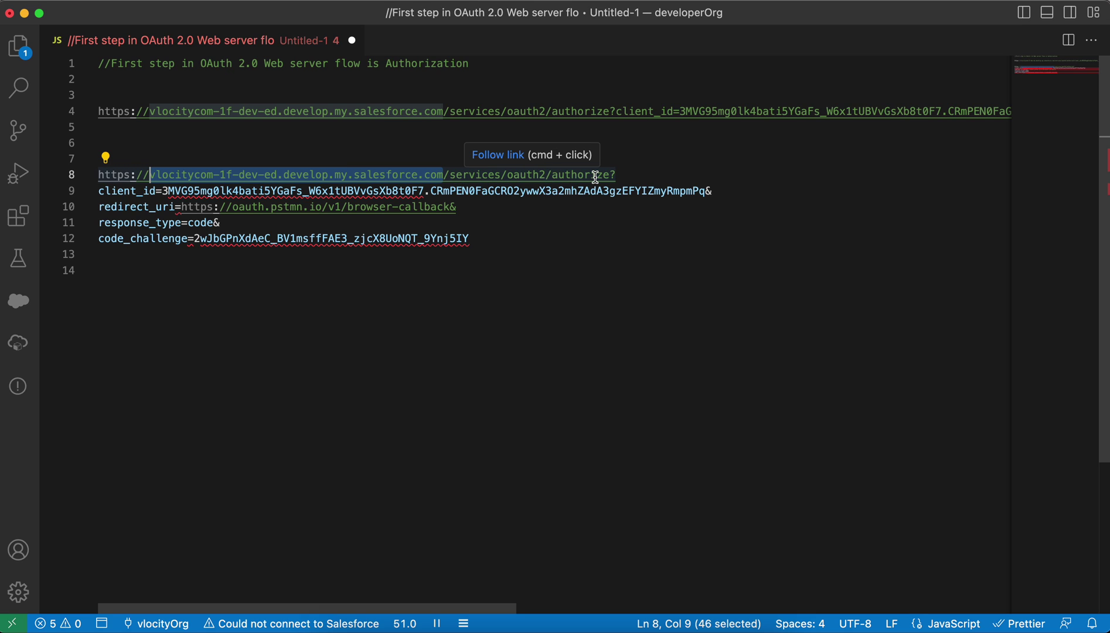
pyautogui.doubleClick(127, 191)
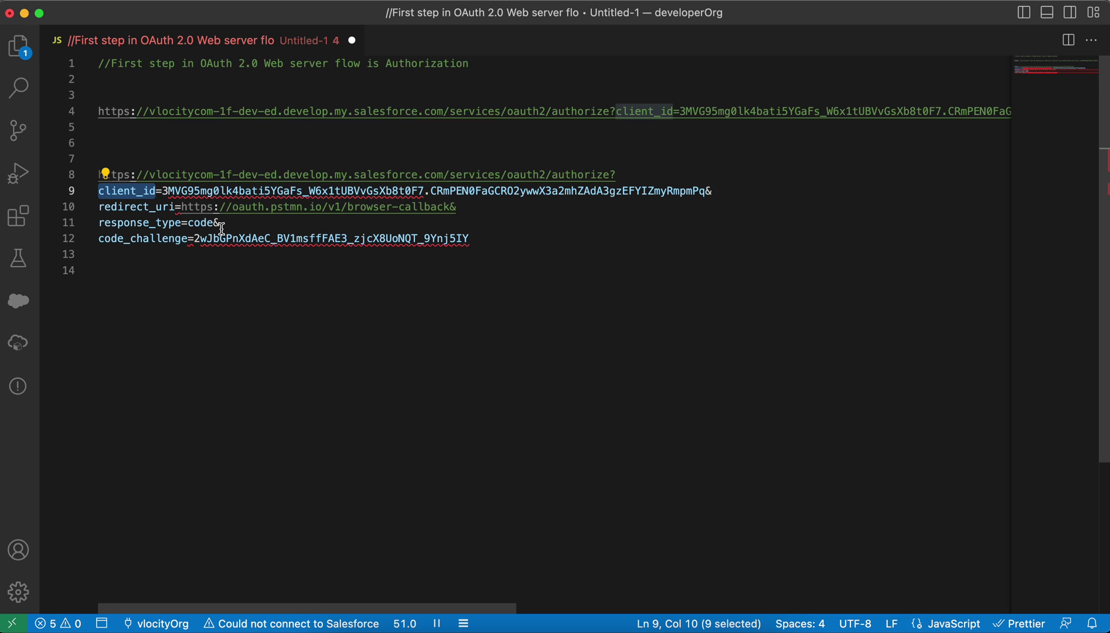
pyautogui.moveTo(182, 207); pyautogui.dragTo(448, 210)
pyautogui.hotkey('ctrl', 'Up')
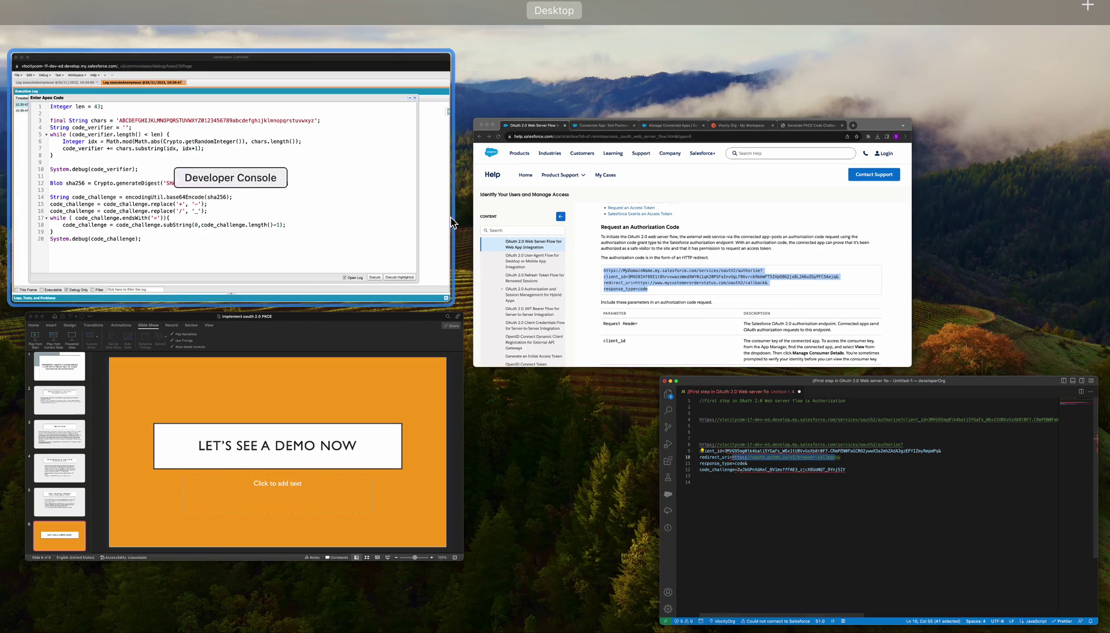
pyautogui.click(633, 272)
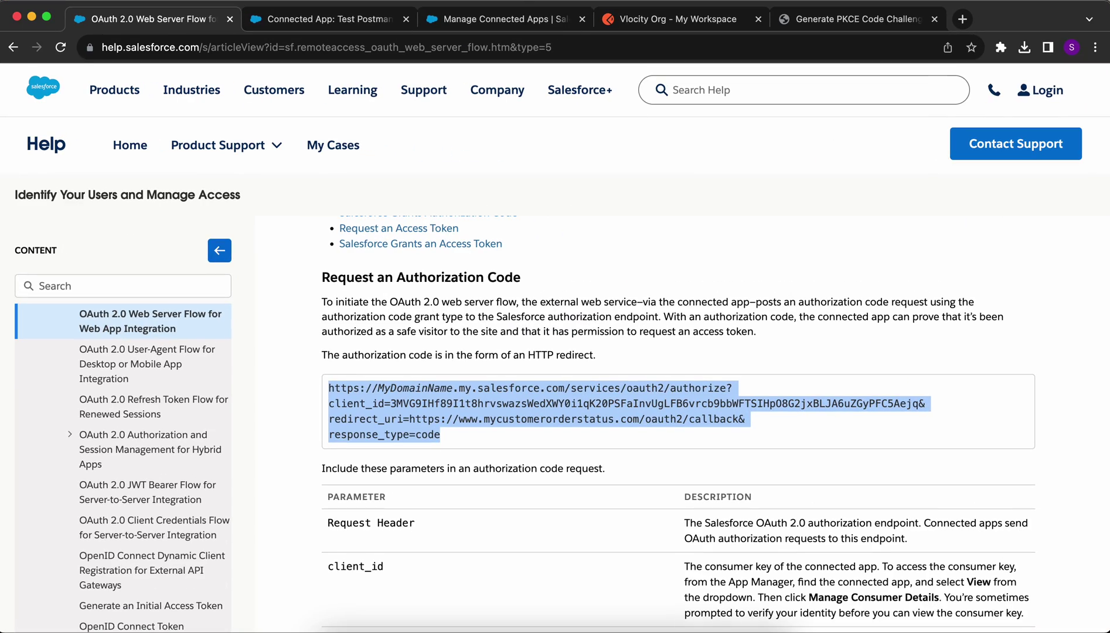
pyautogui.click(383, 22)
pyautogui.click(468, 17)
pyautogui.scroll(-10, 457, 467)
pyautogui.moveTo(550, 392); pyautogui.dragTo(372, 389)
pyautogui.tripleClick(370, 387)
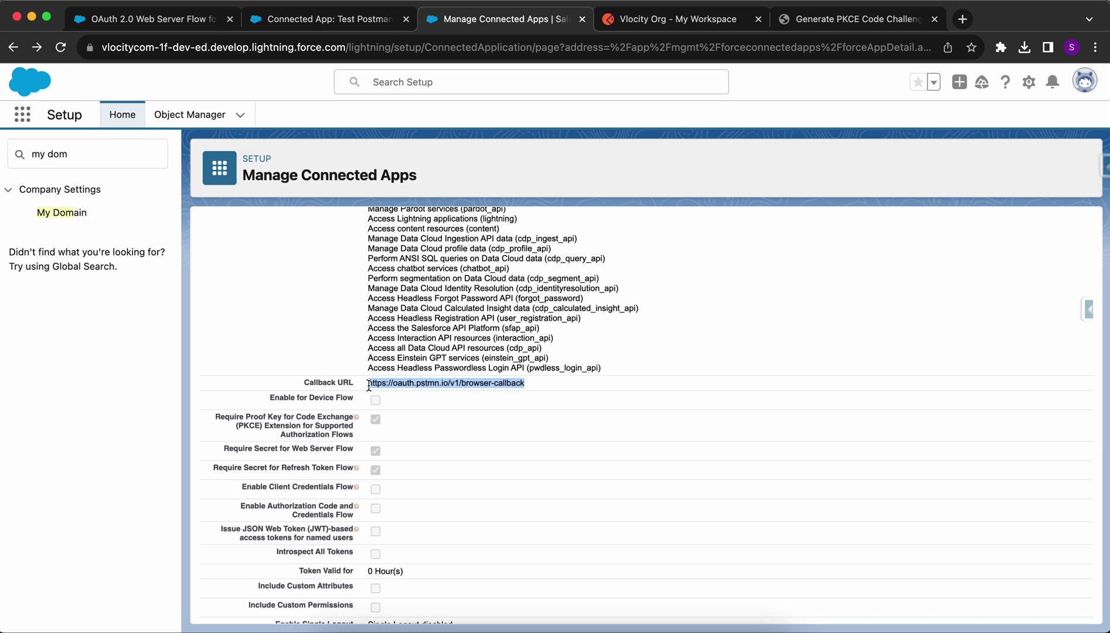
pyautogui.hotkey('ctrl', 'Up')
pyautogui.click(554, 279)
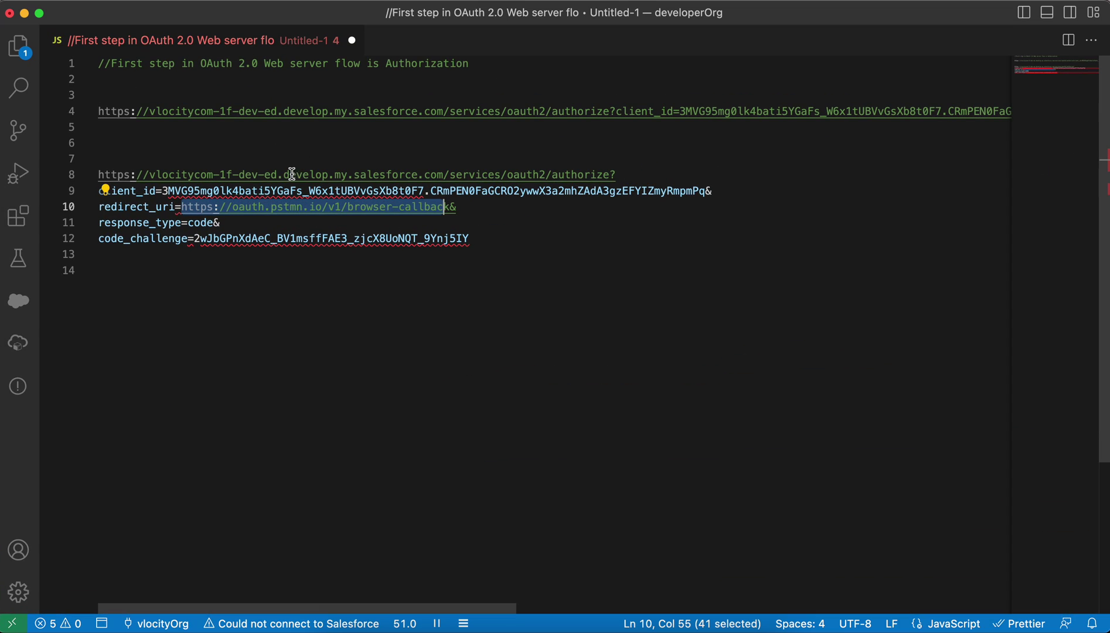
# Highlight response_type=code and the code_challenge name and value on lines 11–12, then switch to Chrome
pyautogui.doubleClick(157, 222)
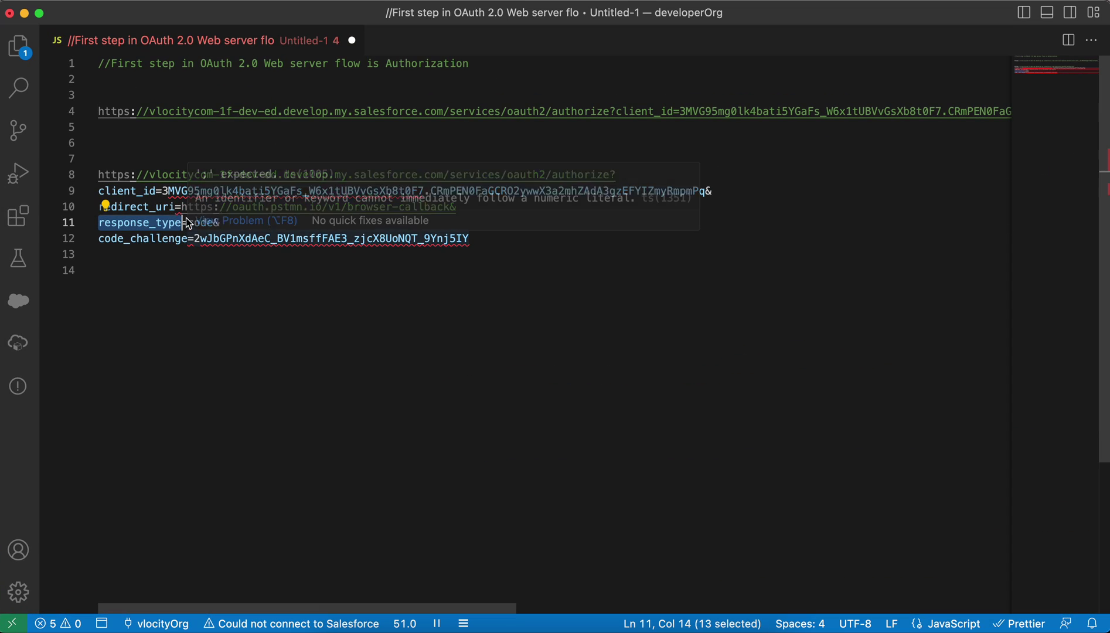
pyautogui.click(170, 311)
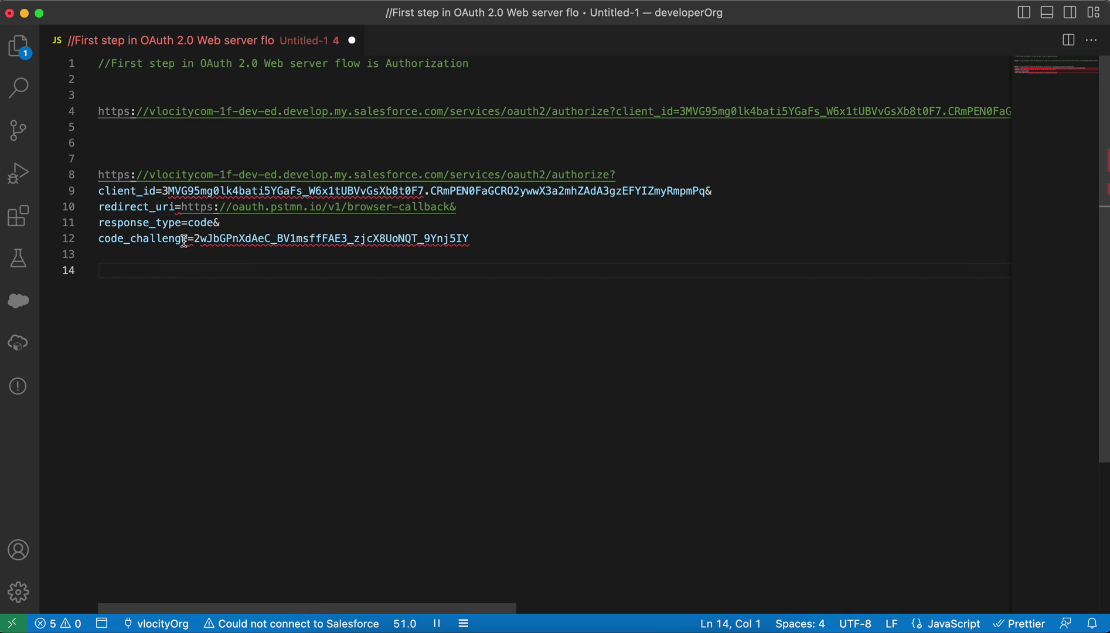
pyautogui.doubleClick(205, 222)
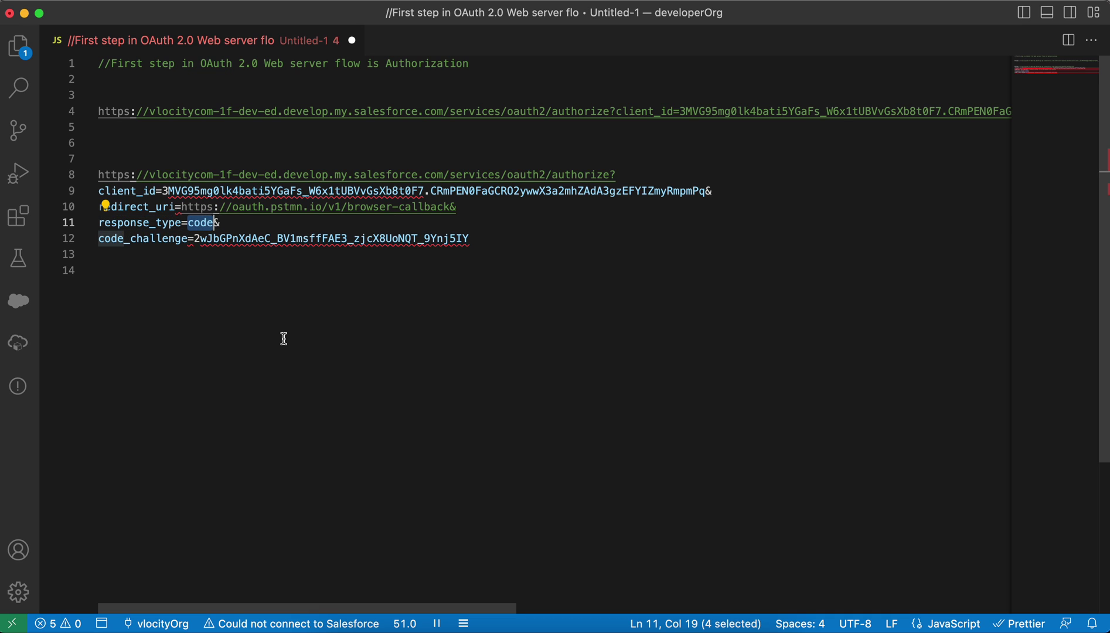
pyautogui.doubleClick(162, 239)
pyautogui.moveTo(486, 238); pyautogui.dragTo(195, 237)
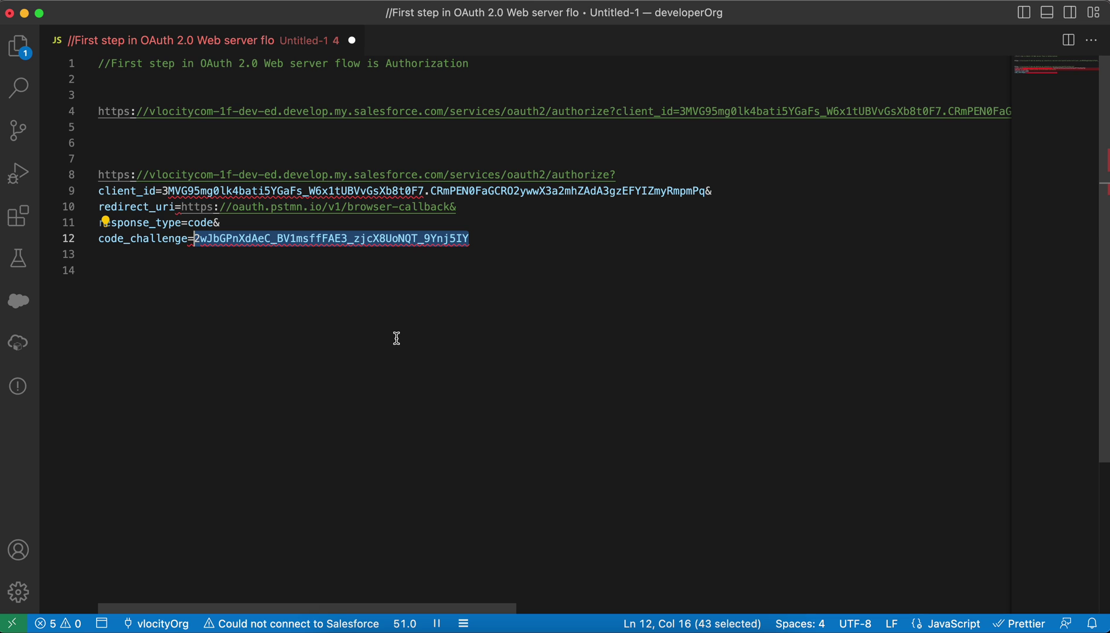
pyautogui.click(307, 238)
pyautogui.doubleClick(280, 237)
pyautogui.hotkey('ctrl', 'Up')
pyautogui.click(515, 263)
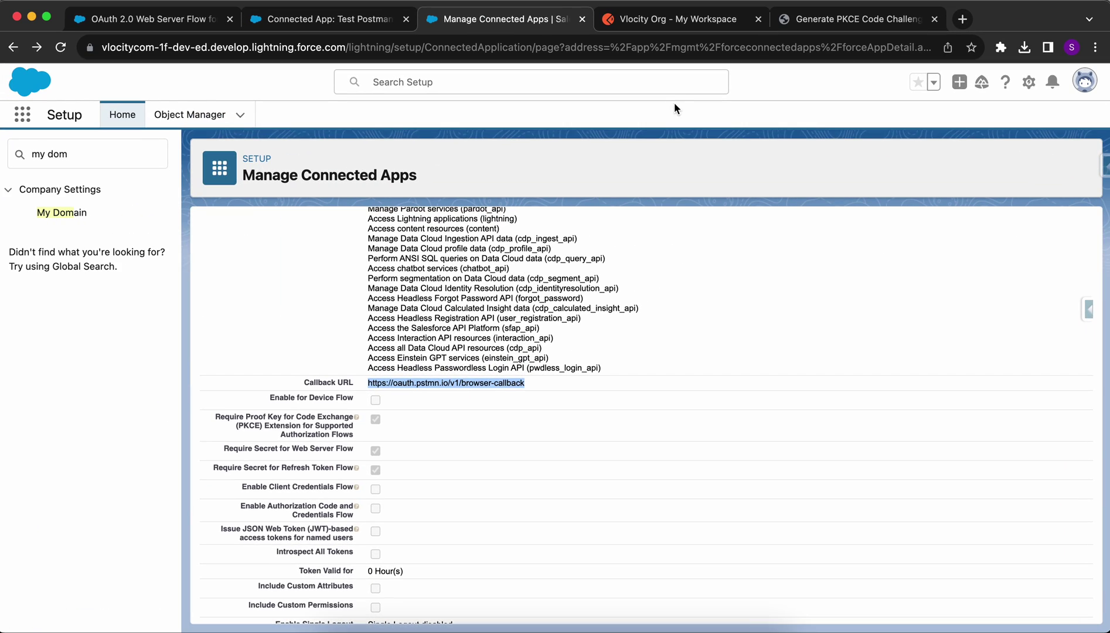
# Generate a random code verifier and matching code challenge on the PKCE generator page and select each
pyautogui.click(828, 19)
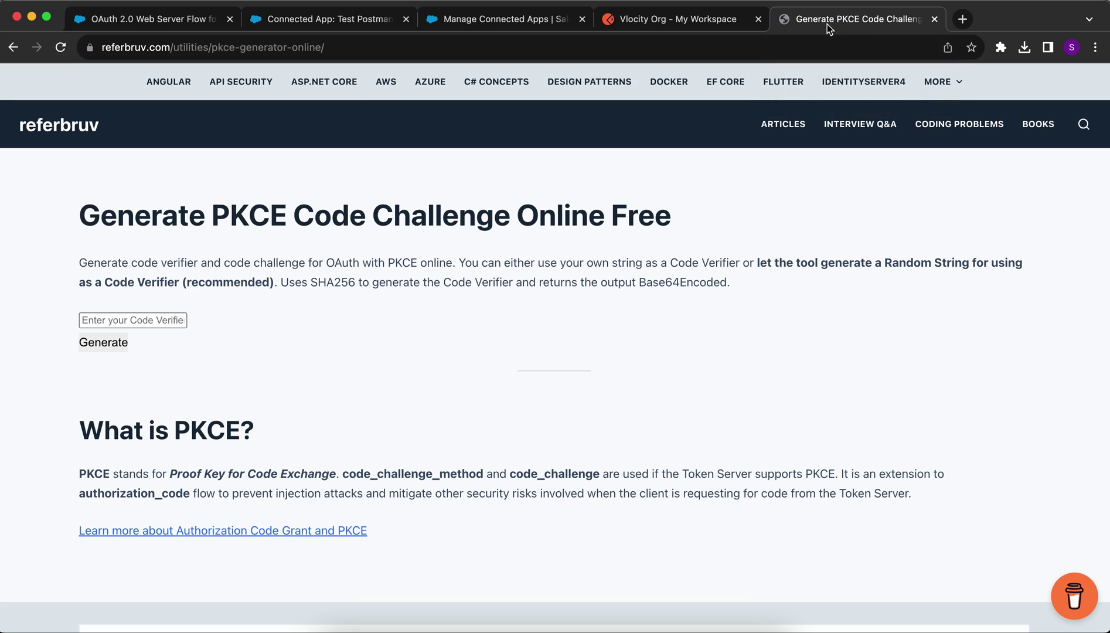
pyautogui.click(362, 46)
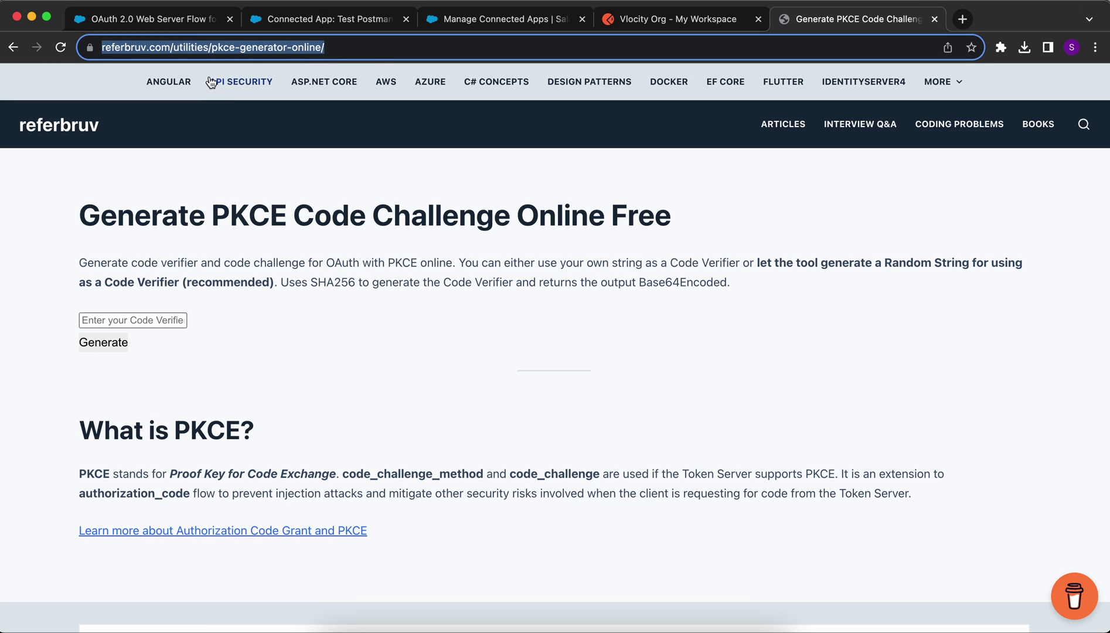
pyautogui.click(236, 342)
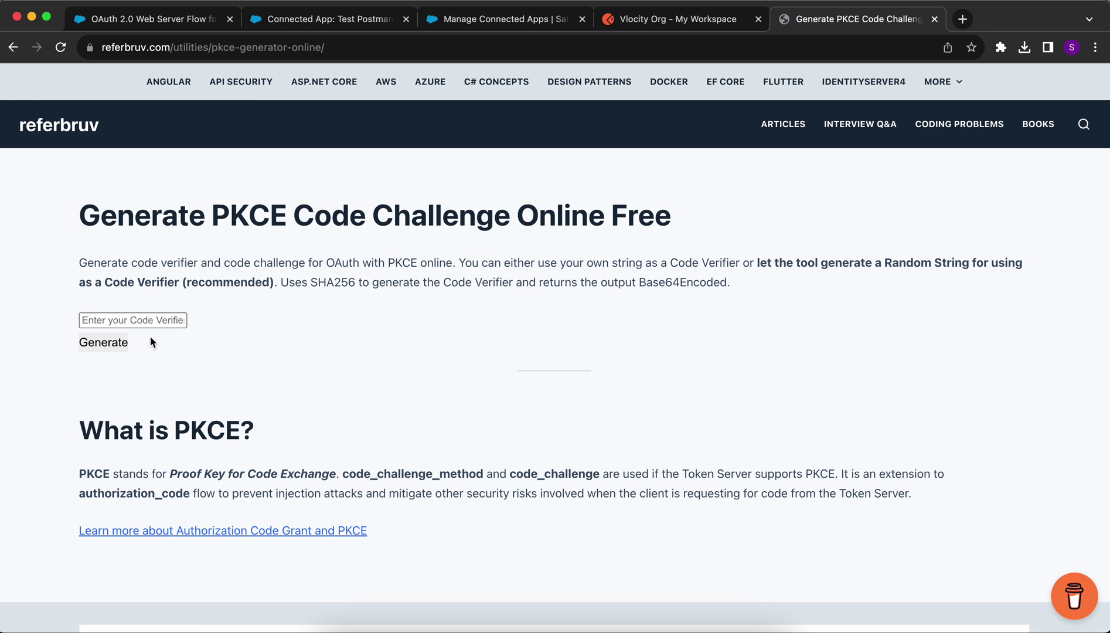
pyautogui.click(111, 344)
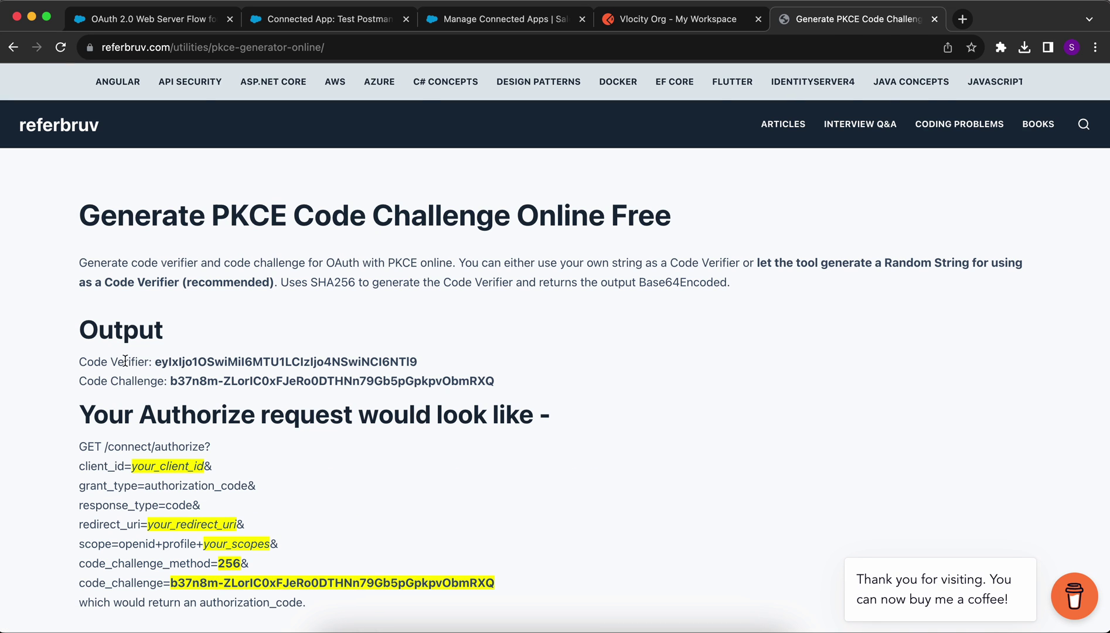
pyautogui.doubleClick(281, 361)
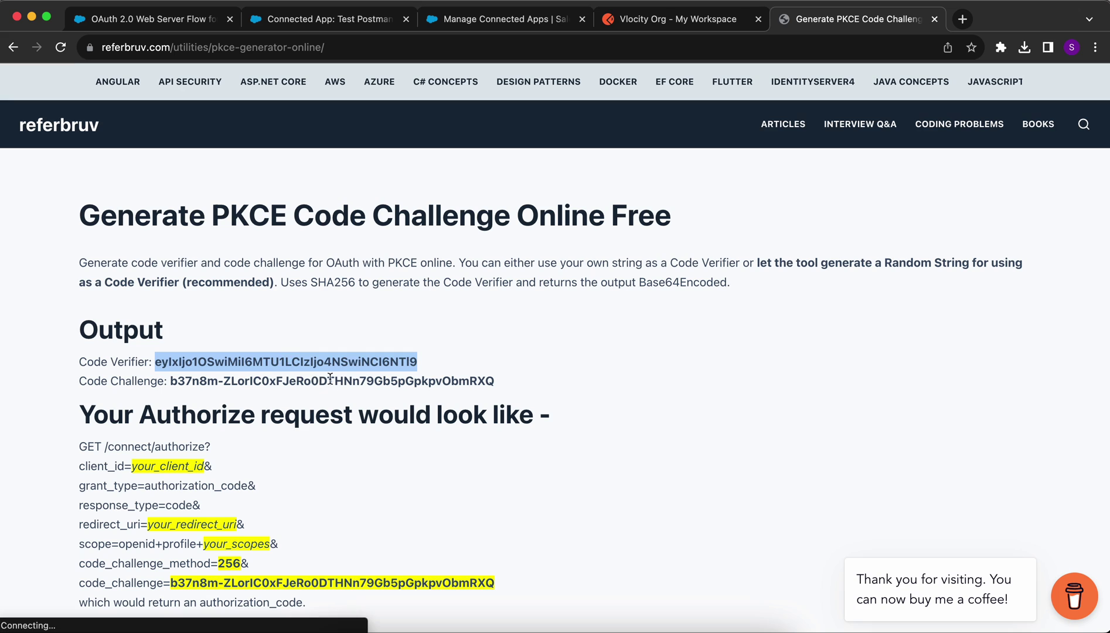
pyautogui.click(338, 384)
pyautogui.doubleClick(338, 384)
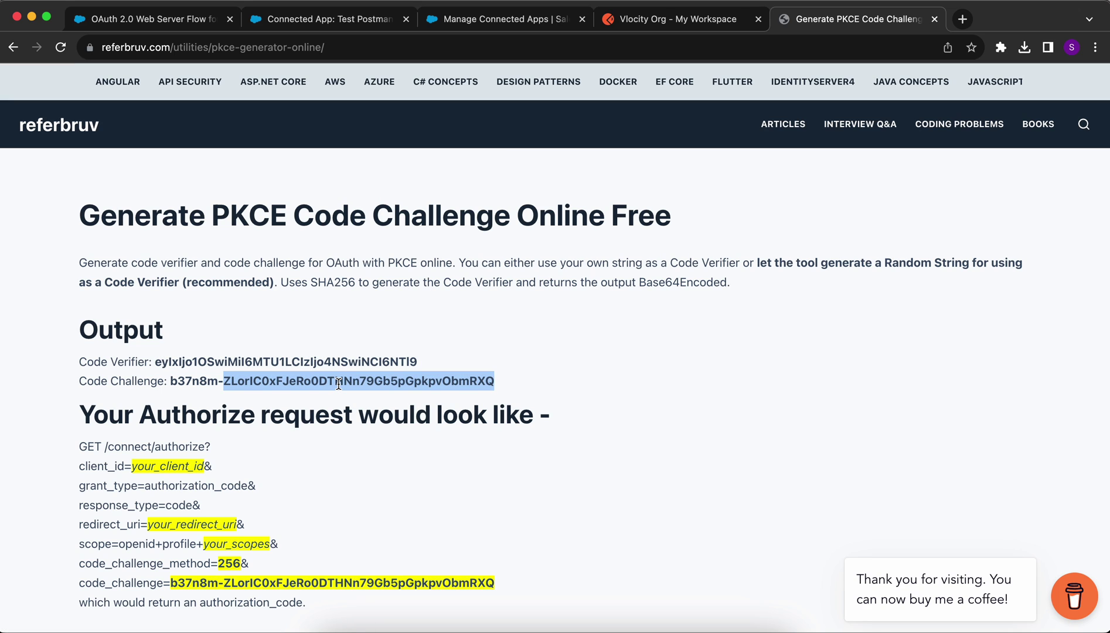
pyautogui.doubleClick(274, 363)
pyautogui.click(306, 384)
pyautogui.doubleClick(306, 384)
pyautogui.click(306, 384)
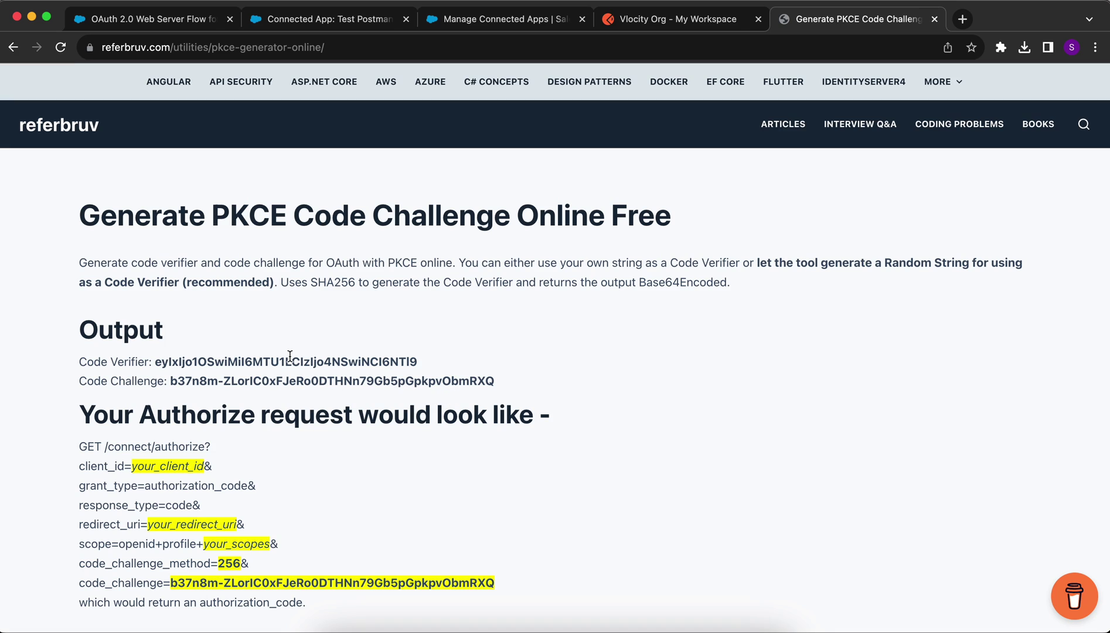
# Switch to the Developer Console and place the caret on empty line 13 of the Apex script
pyautogui.hotkey('ctrl', 'Up')
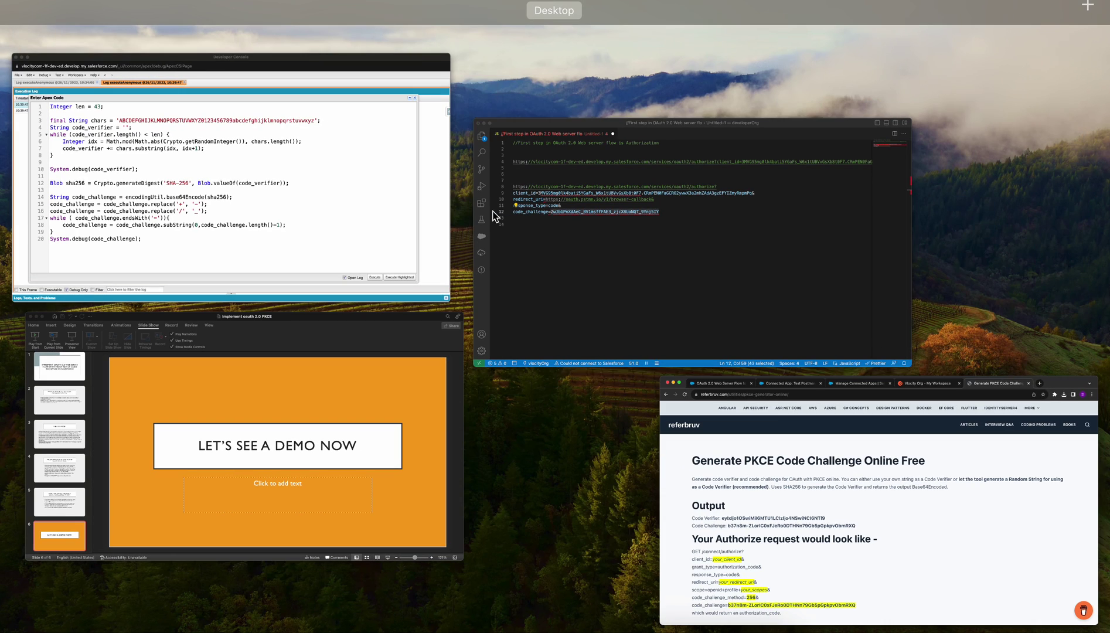
pyautogui.click(304, 205)
pyautogui.click(403, 348)
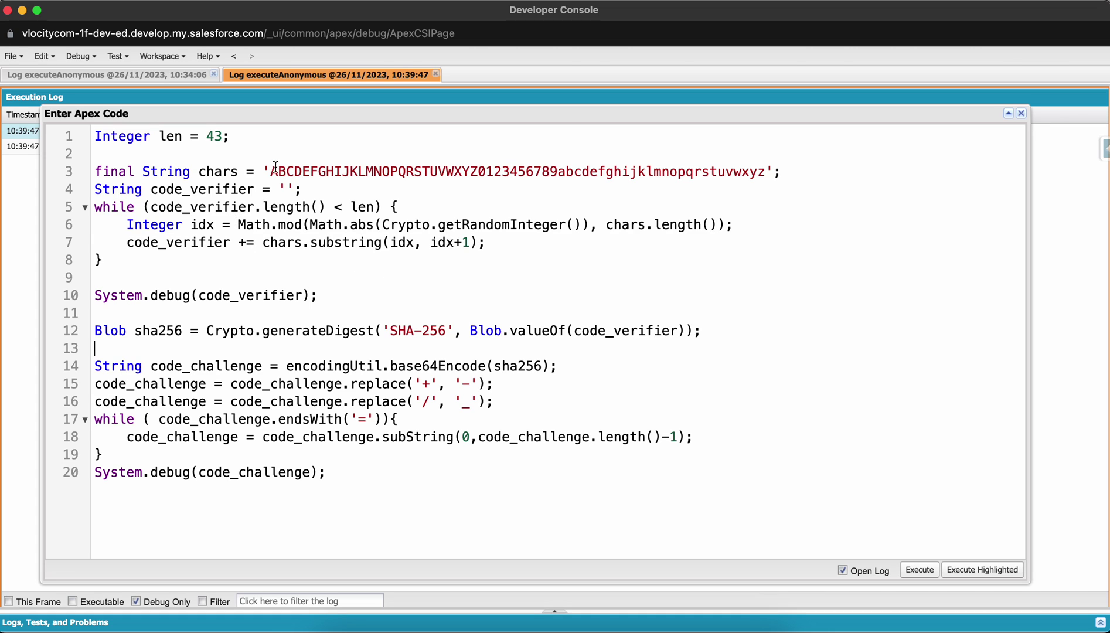
# Walk through verifier lines 1–10: the 43-character length and the allowed-characters string
pyautogui.moveTo(347, 307); pyautogui.dragTo(93, 136)
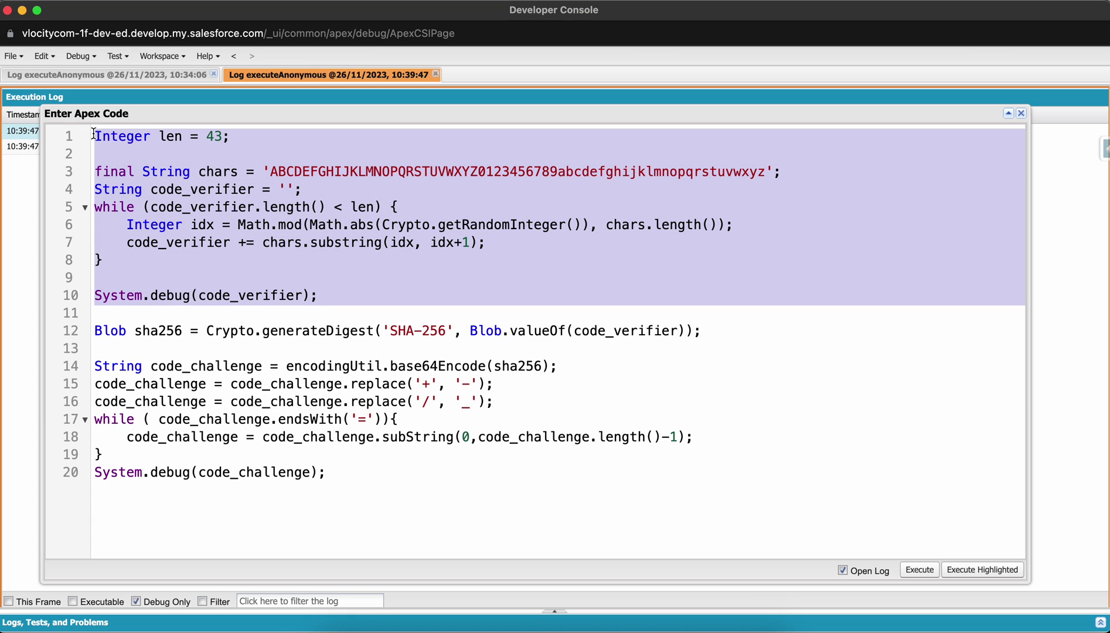
pyautogui.click(305, 231)
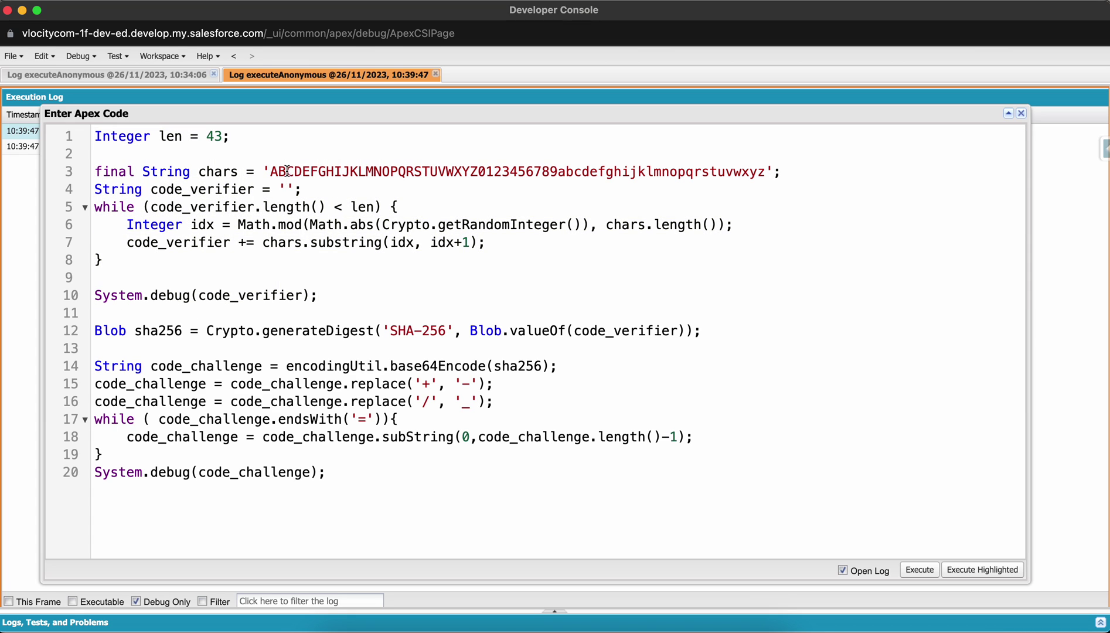
pyautogui.moveTo(277, 171); pyautogui.dragTo(765, 170)
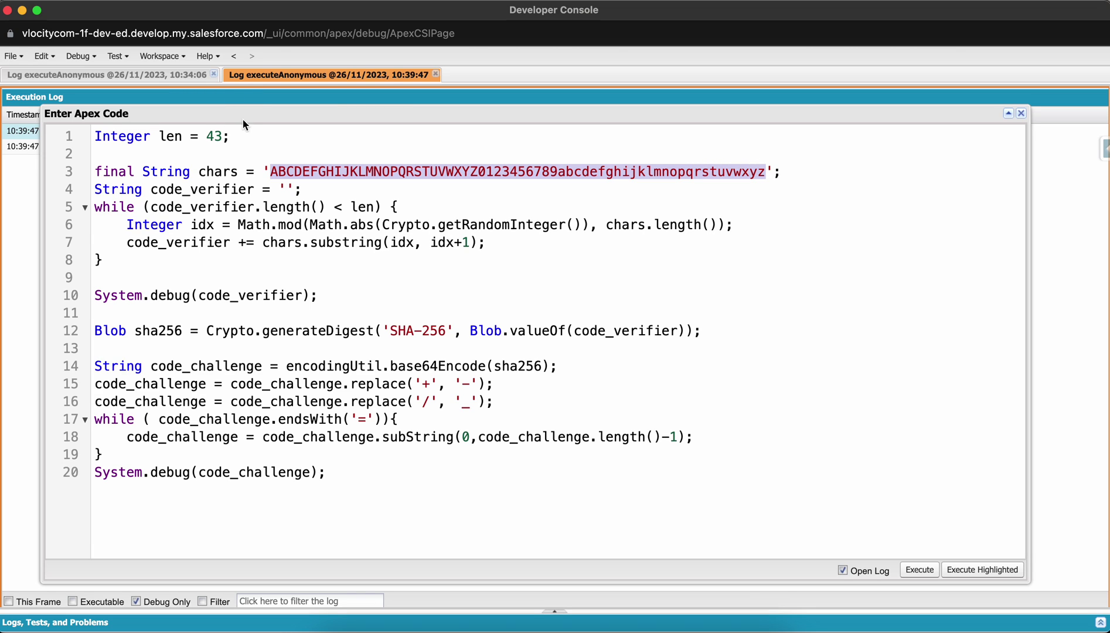
pyautogui.doubleClick(216, 137)
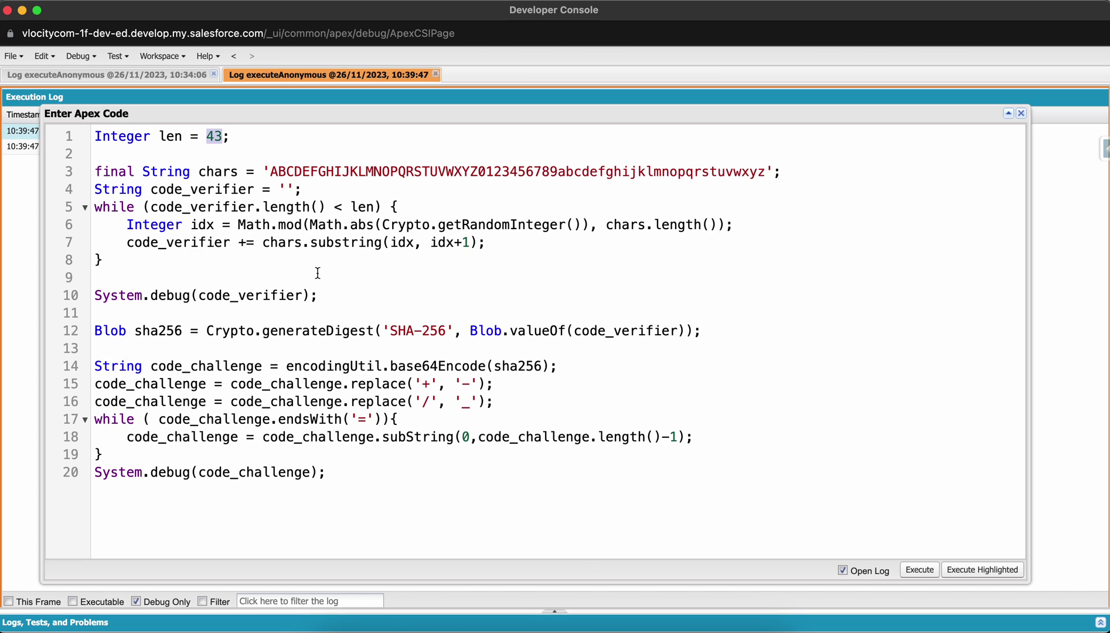
pyautogui.moveTo(351, 300); pyautogui.dragTo(81, 136)
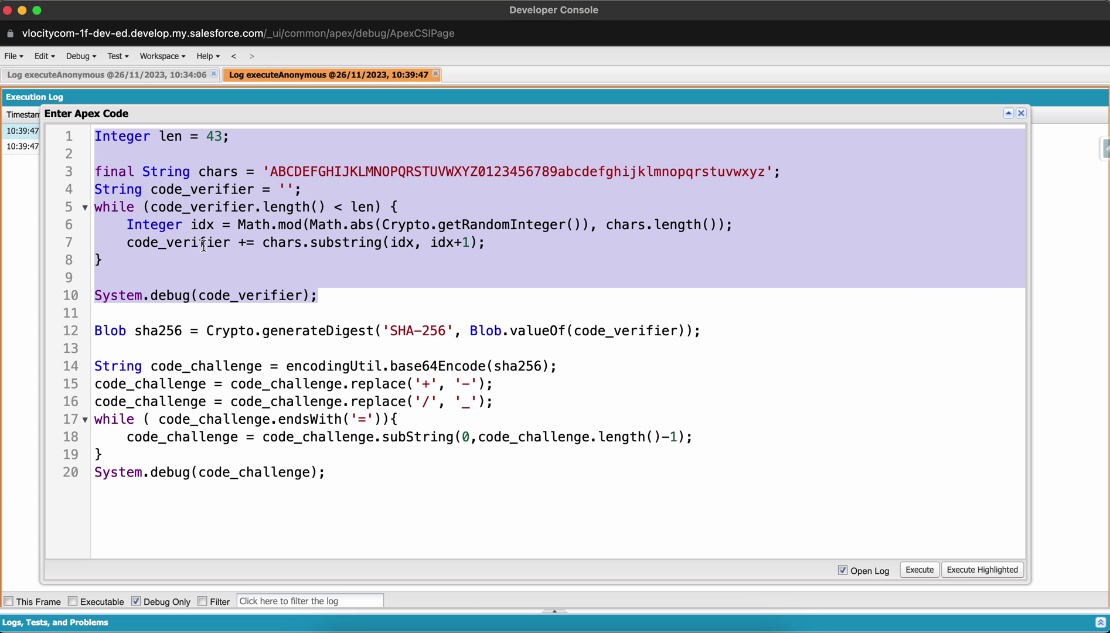
pyautogui.click(345, 327)
# Walk through code-challenge lines 11–20, highlighting the Crypto SHA-256 hashing
pyautogui.moveTo(347, 473); pyautogui.dragTo(79, 327)
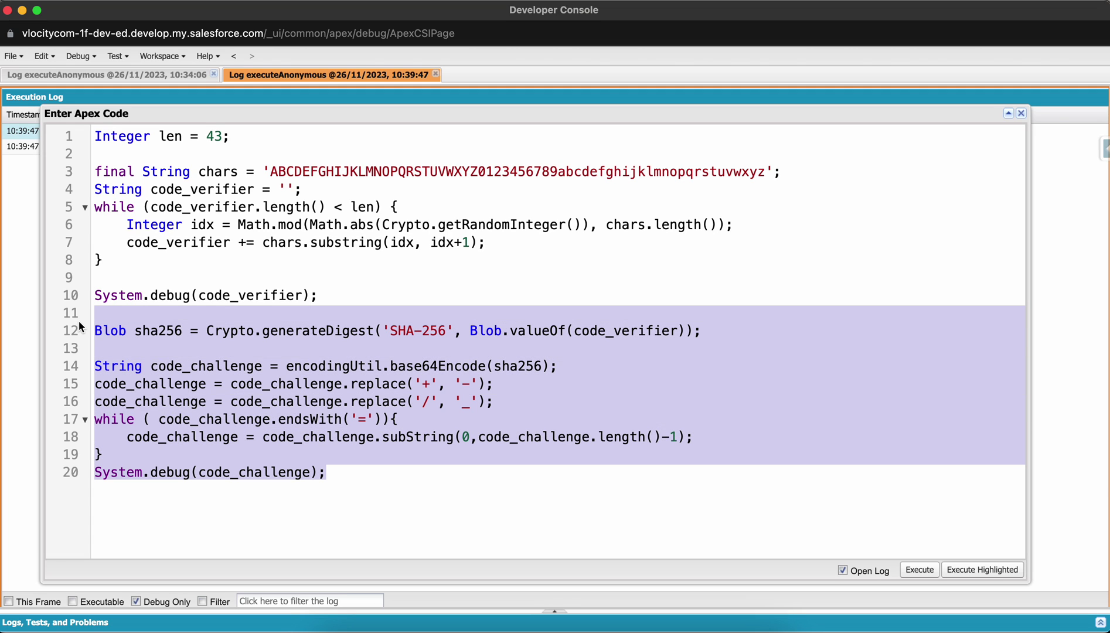
pyautogui.click(447, 329)
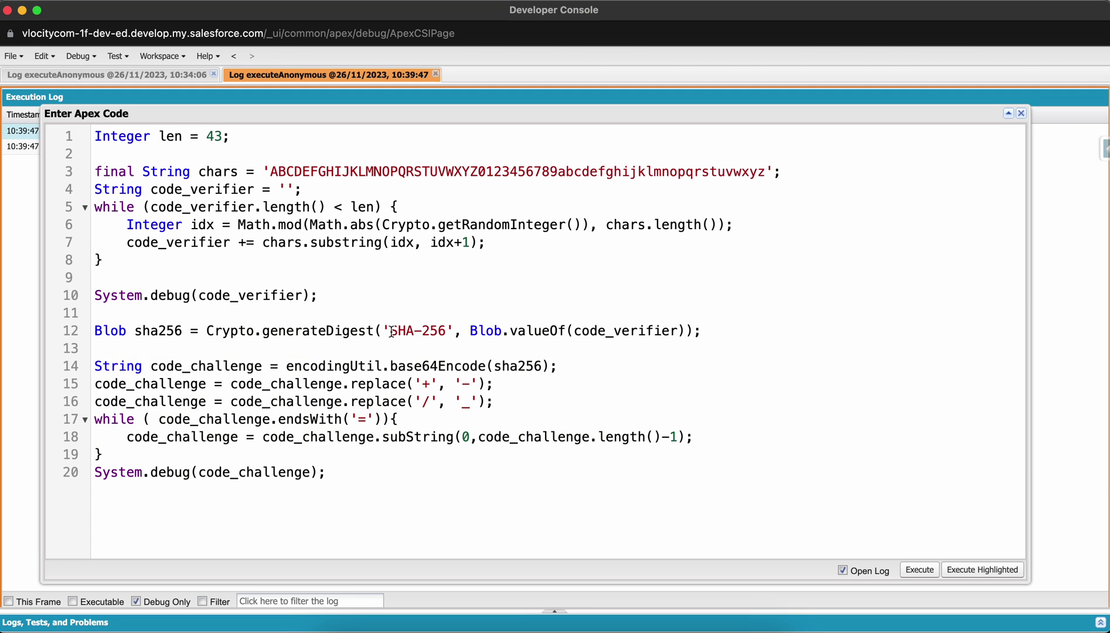
pyautogui.moveTo(392, 330); pyautogui.dragTo(443, 330)
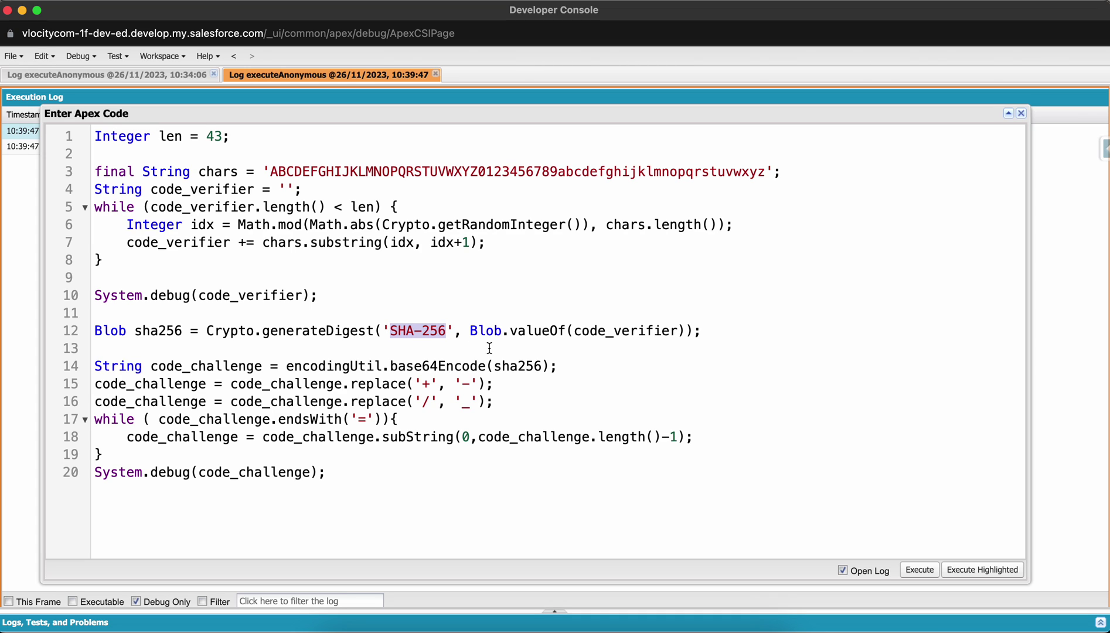
pyautogui.doubleClick(224, 331)
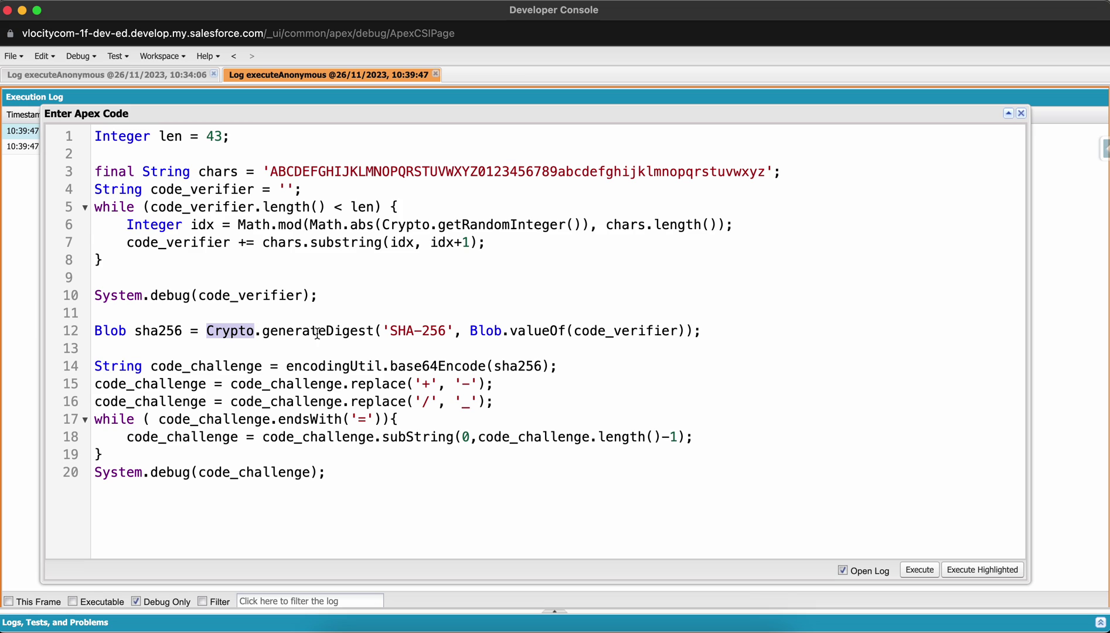
pyautogui.moveTo(391, 331); pyautogui.dragTo(445, 327)
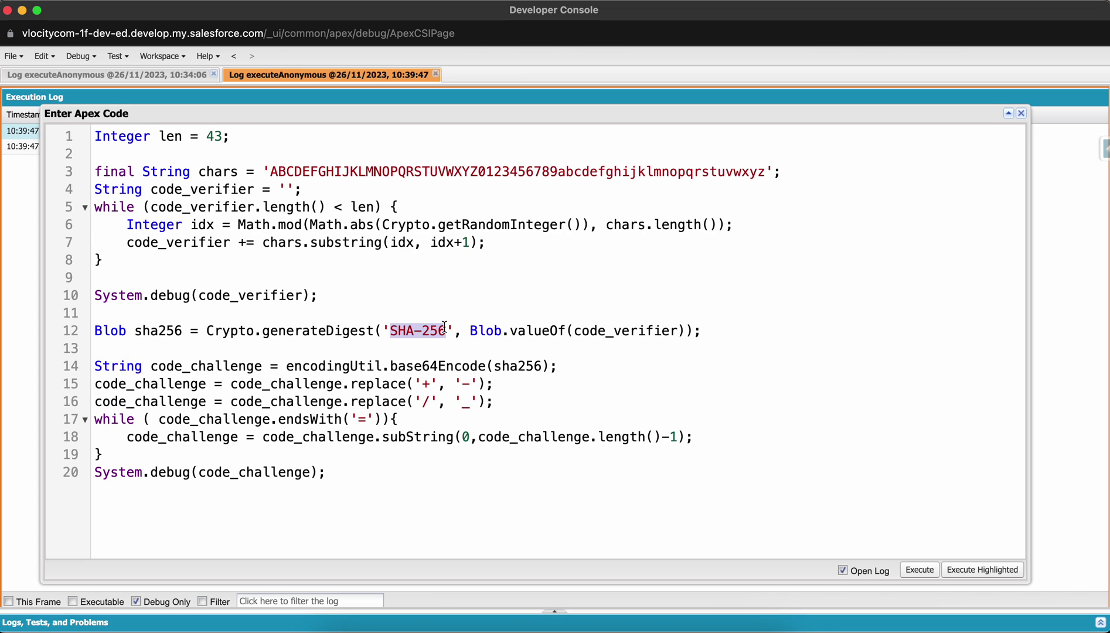
pyautogui.click(97, 366)
# Review the base64url cleanup on lines 14–19, then execute the script with Open Log checked
pyautogui.moveTo(103, 454); pyautogui.dragTo(81, 366)
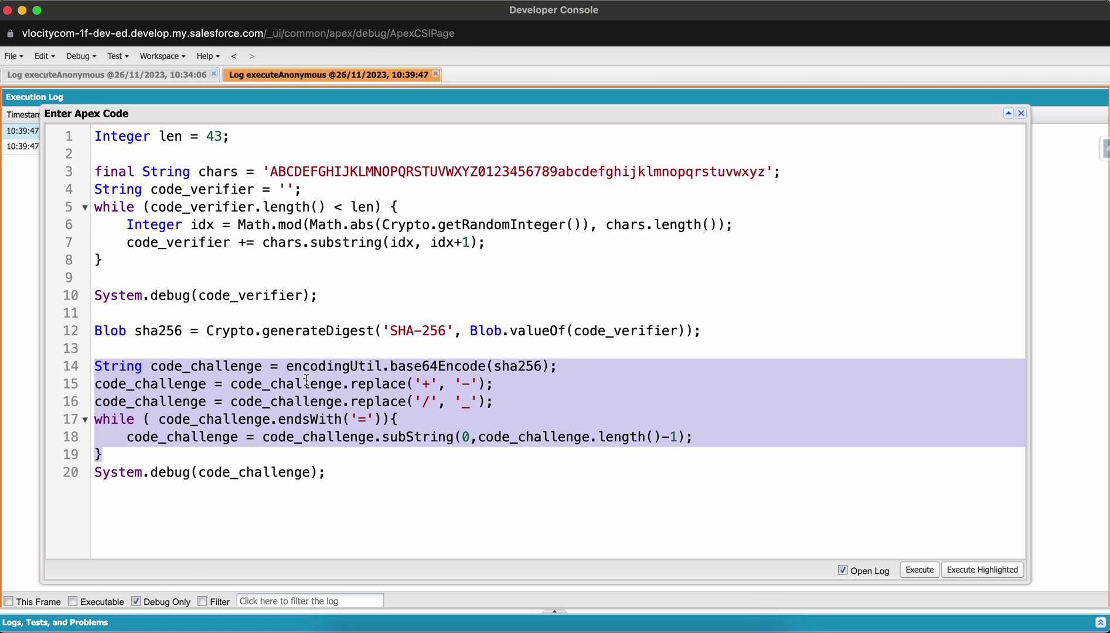
pyautogui.click(382, 470)
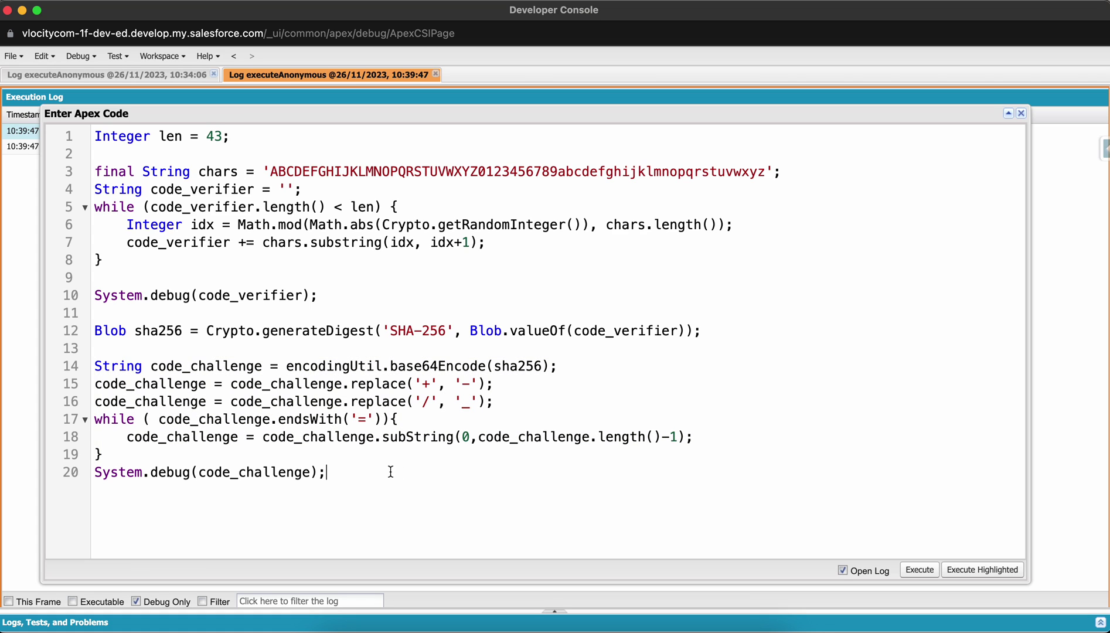
pyautogui.hotkey('shift', 'Left')
pyautogui.hotkey('shift', 'Left')
pyautogui.hotkey('shift', 'Left')
pyautogui.hotkey('shift', 'Left')
pyautogui.hotkey('shift', 'Left')
pyautogui.hotkey('shift', 'Left')
pyautogui.hotkey('shift', 'Left')
pyautogui.hotkey('shift', 'Left')
pyautogui.hotkey('shift', 'Left')
pyautogui.hotkey('shift', 'Left')
pyautogui.hotkey('shift', 'Left')
pyautogui.hotkey('shift', 'Left')
pyautogui.hotkey('shift', 'Left')
pyautogui.hotkey('shift', 'Left')
pyautogui.hotkey('shift', 'Left')
pyautogui.hotkey('shift', 'Left')
pyautogui.hotkey('shift', 'Left')
pyautogui.hotkey('shift', 'Left')
pyautogui.hotkey('shift', 'Left')
pyautogui.hotkey('shift', 'Left')
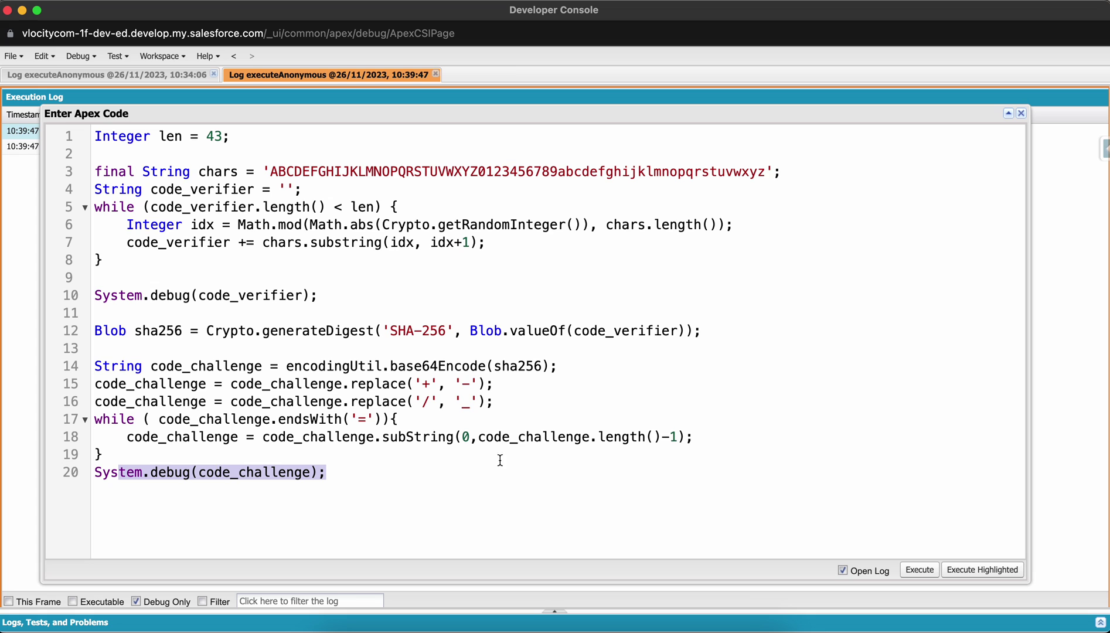
pyautogui.click(919, 570)
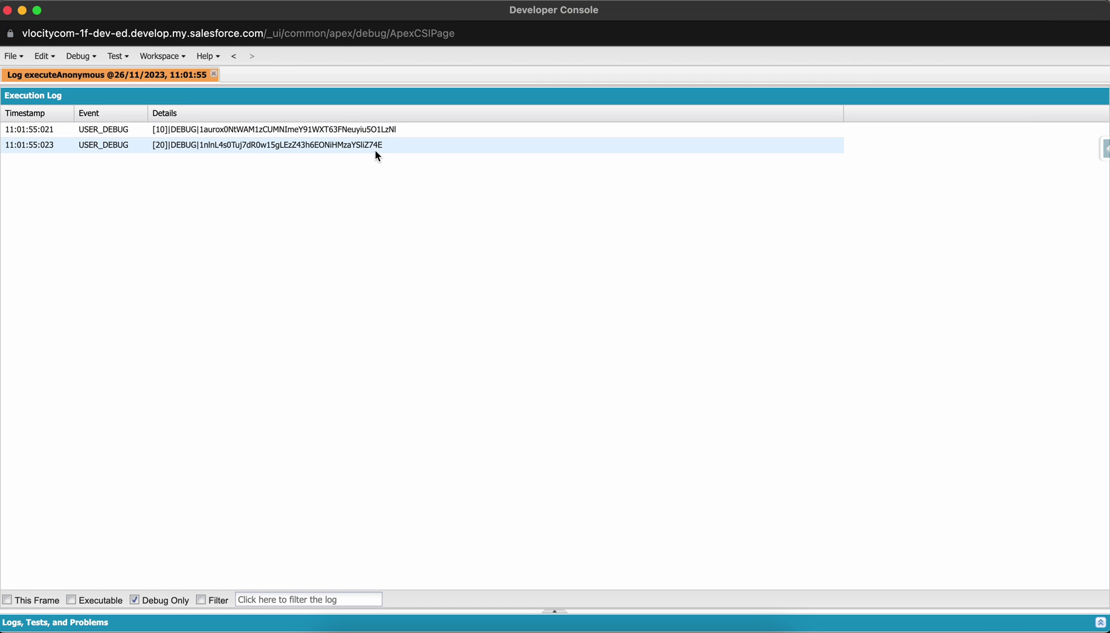
# Open the new log's second USER_DEBUG row and select the logged code challenge value
pyautogui.hotkey('ctrl', 'Up')
pyautogui.click(378, 367)
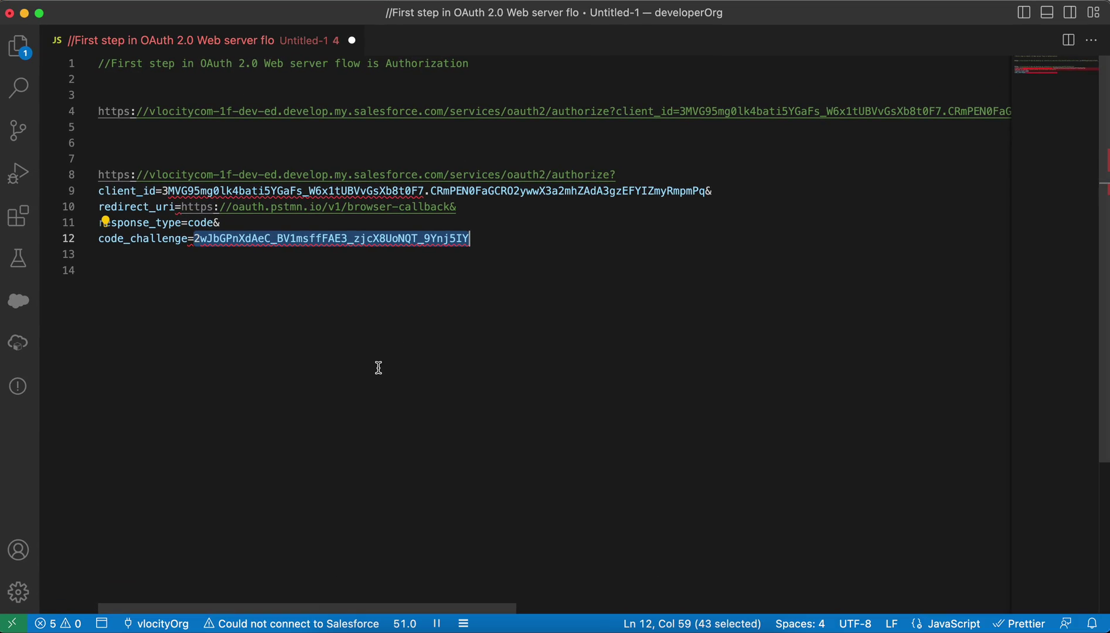
pyautogui.hotkey('ctrl', 'Up')
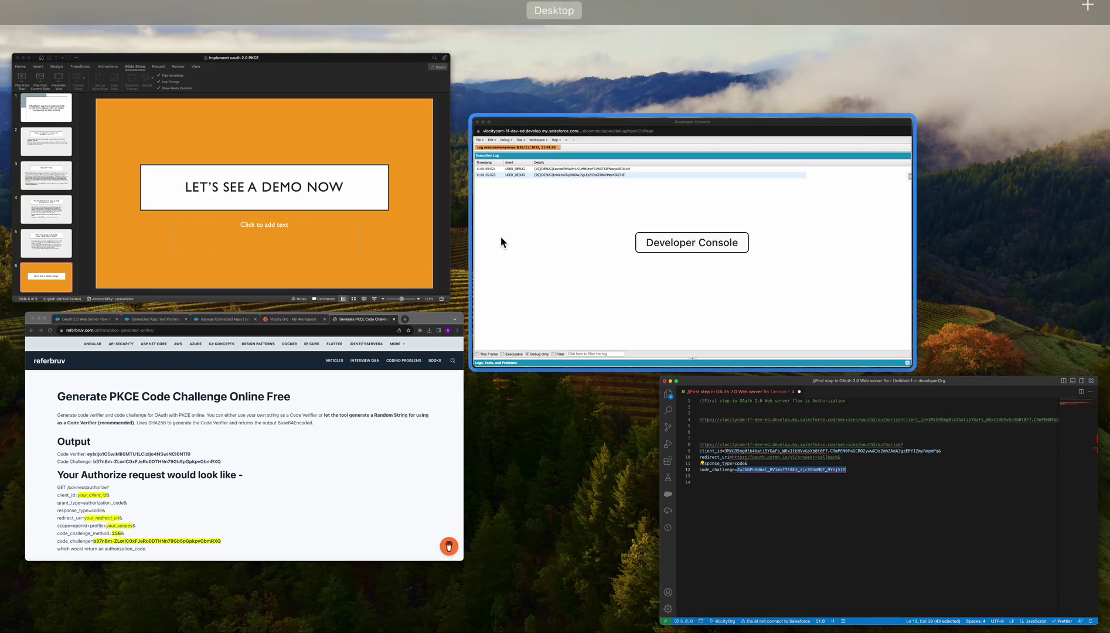
pyautogui.click(501, 242)
pyautogui.doubleClick(269, 148)
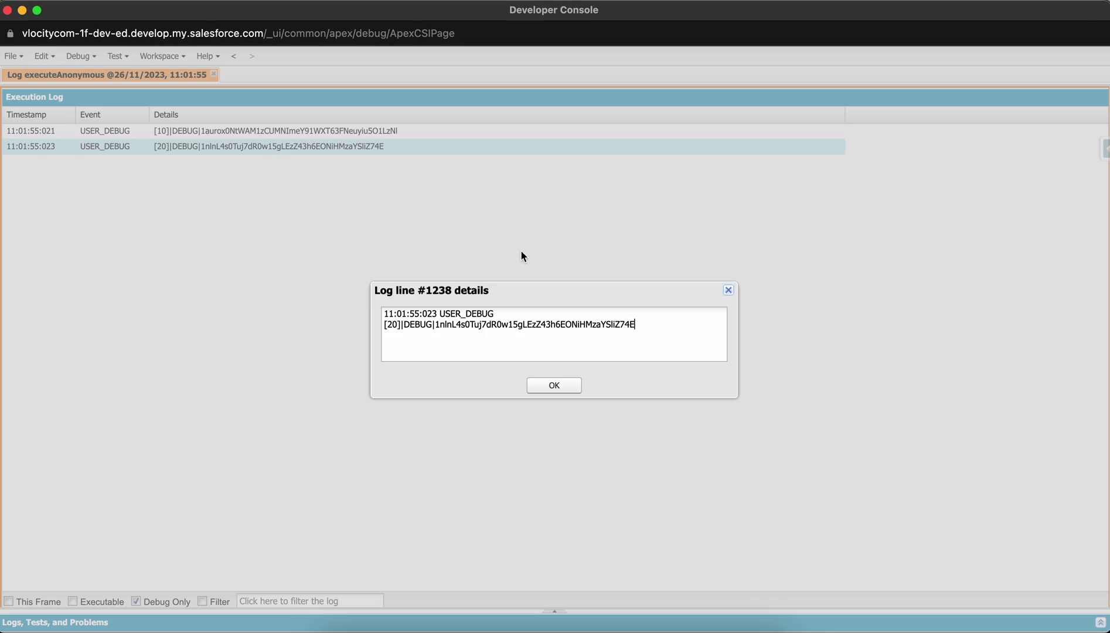
pyautogui.doubleClick(547, 325)
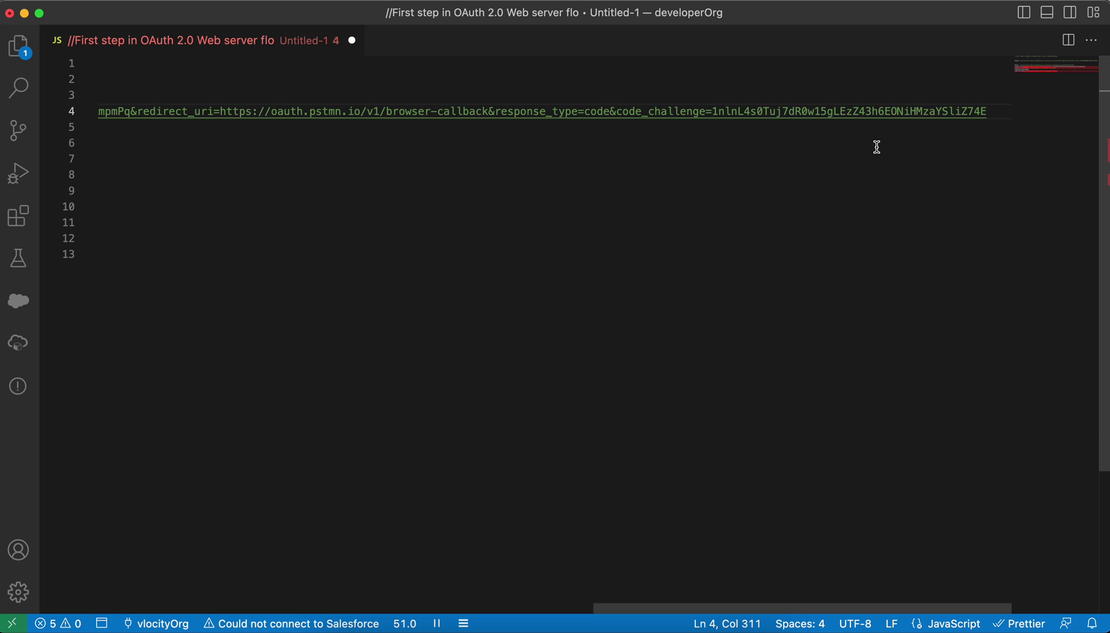
# Copy the complete authorize URL from line 4 and load it in a new Chrome tab
pyautogui.hotkey('shift', 'Up')
pyautogui.hotkey('shift', 'Right')
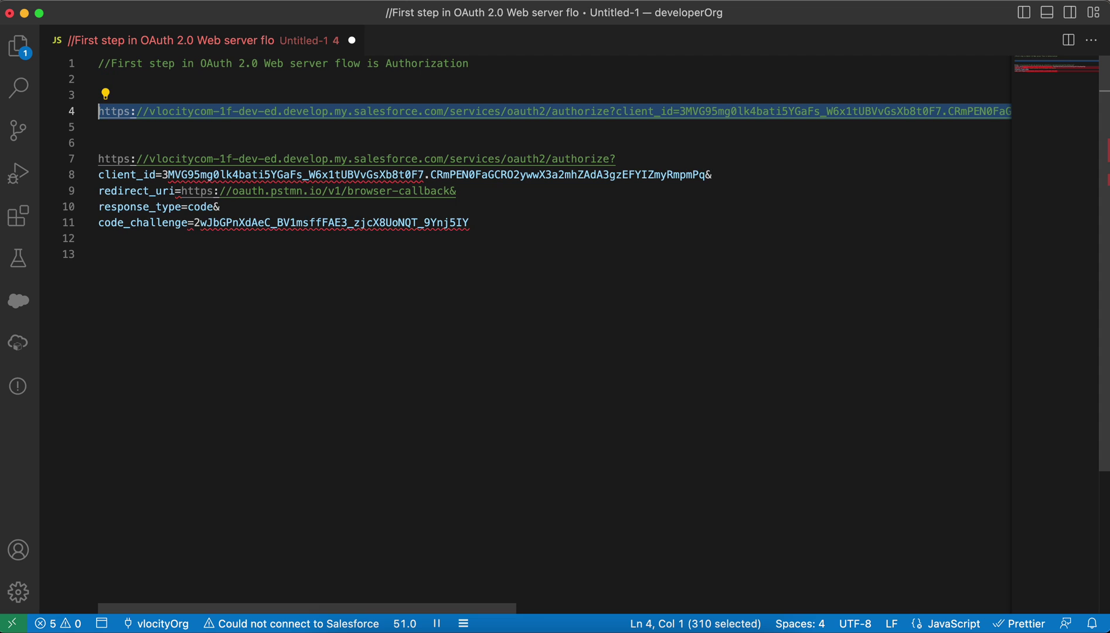
pyautogui.hscroll(10, 877, 148)
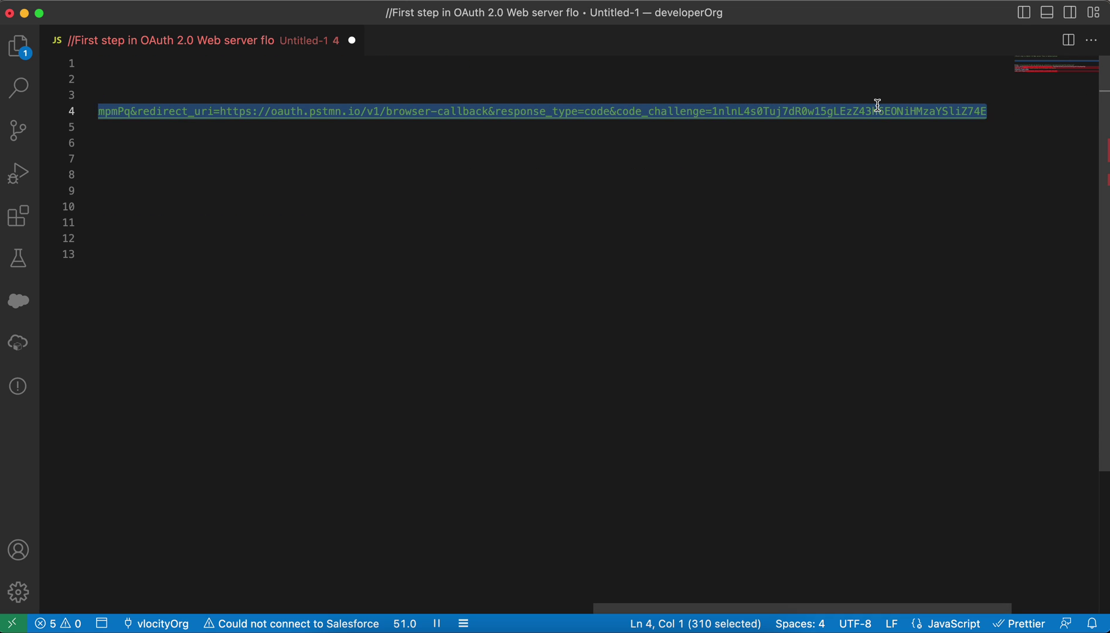
pyautogui.hotkey('ctrl', 'Up')
pyautogui.click(295, 399)
pyautogui.press('super+t')
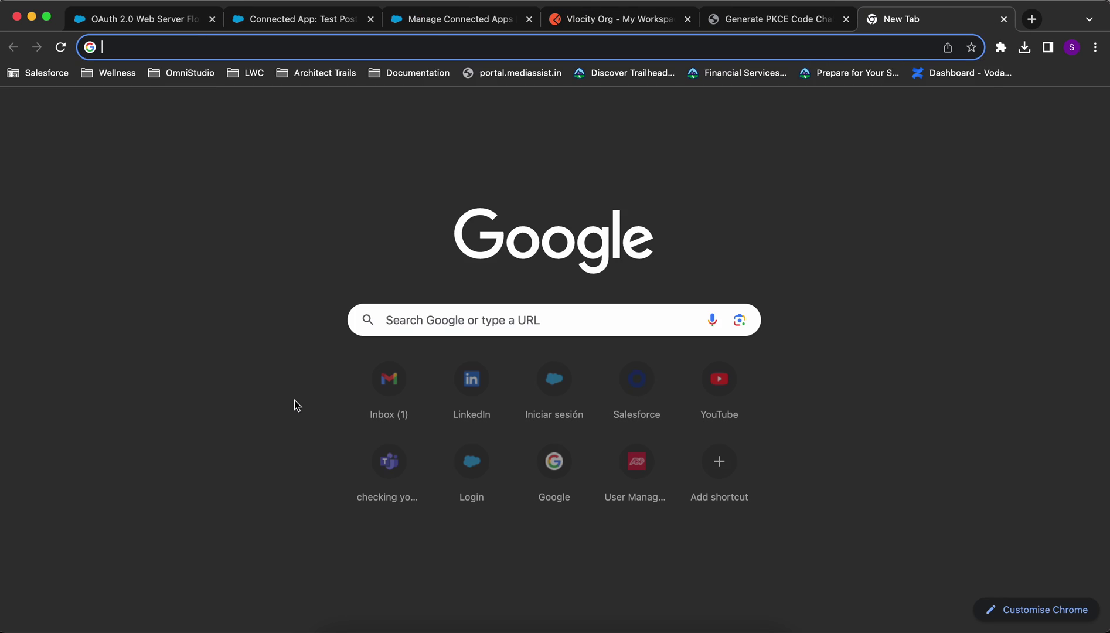
pyautogui.press('super+v')
pyautogui.press('Return')
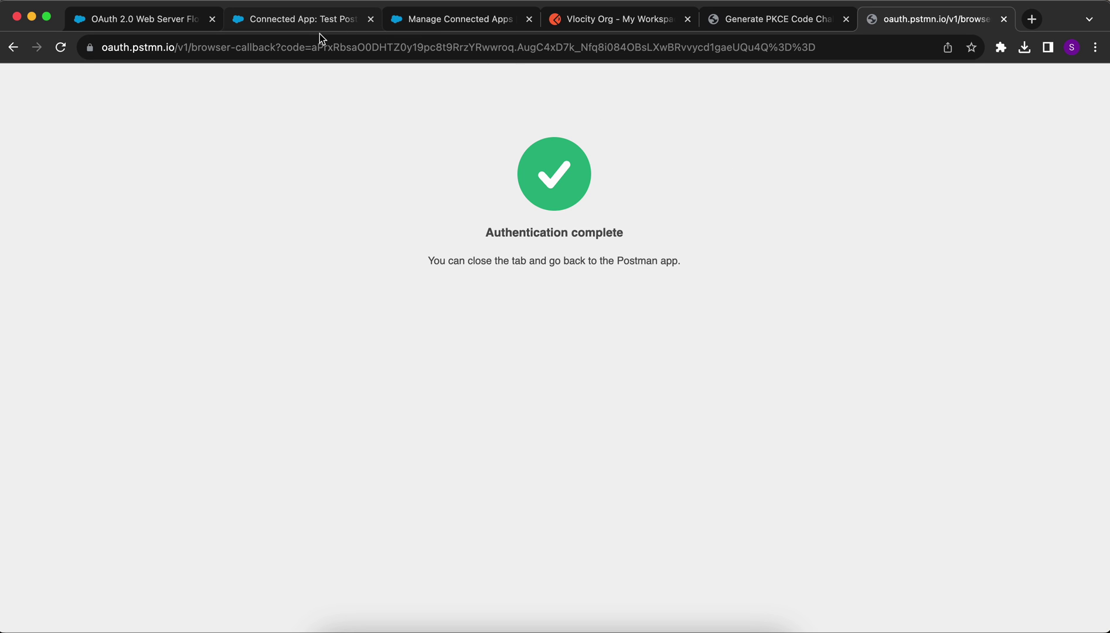
# Copy the authorization code after code= and return to the OAuth 2.0 Web Server Flow help tab
pyautogui.moveTo(311, 47); pyautogui.dragTo(837, 51)
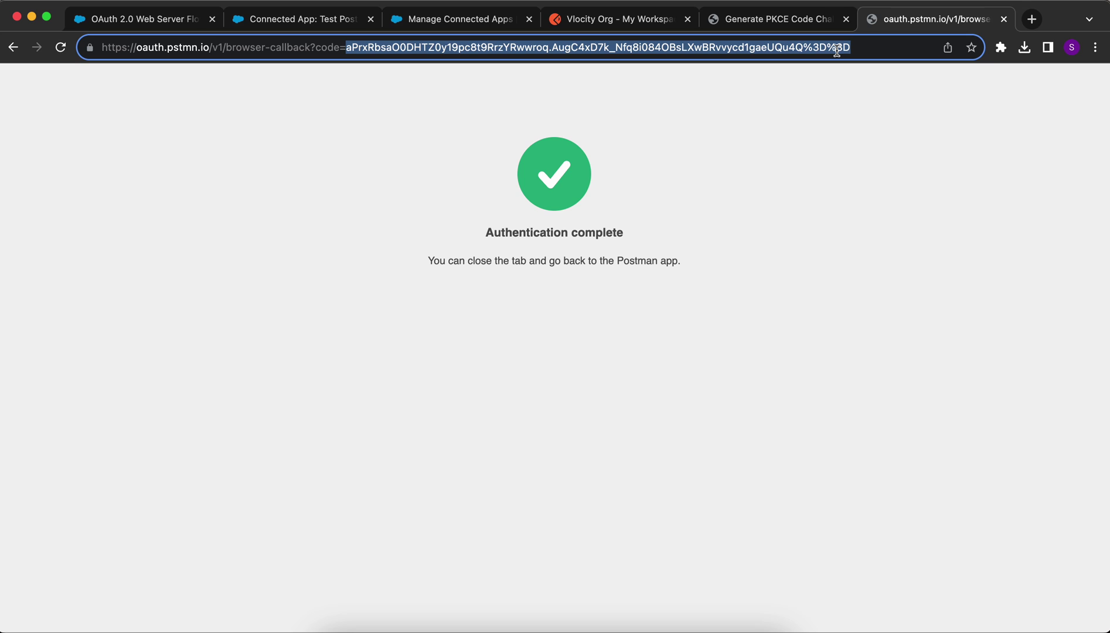
pyautogui.click(120, 7)
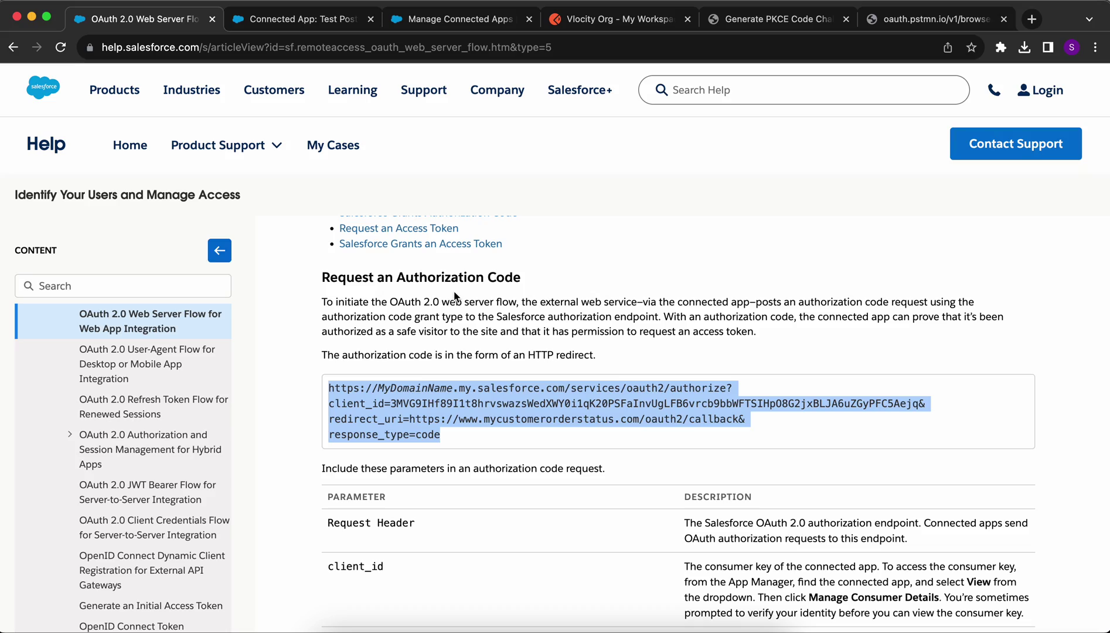
# Scroll the help article down to the Request an Access Token section
pyautogui.scroll(-15, 455, 296)
pyautogui.scroll(-10, 453, 291)
pyautogui.scroll(6, 454, 291)
pyautogui.scroll(-10, 454, 290)
pyautogui.scroll(-5, 453, 291)
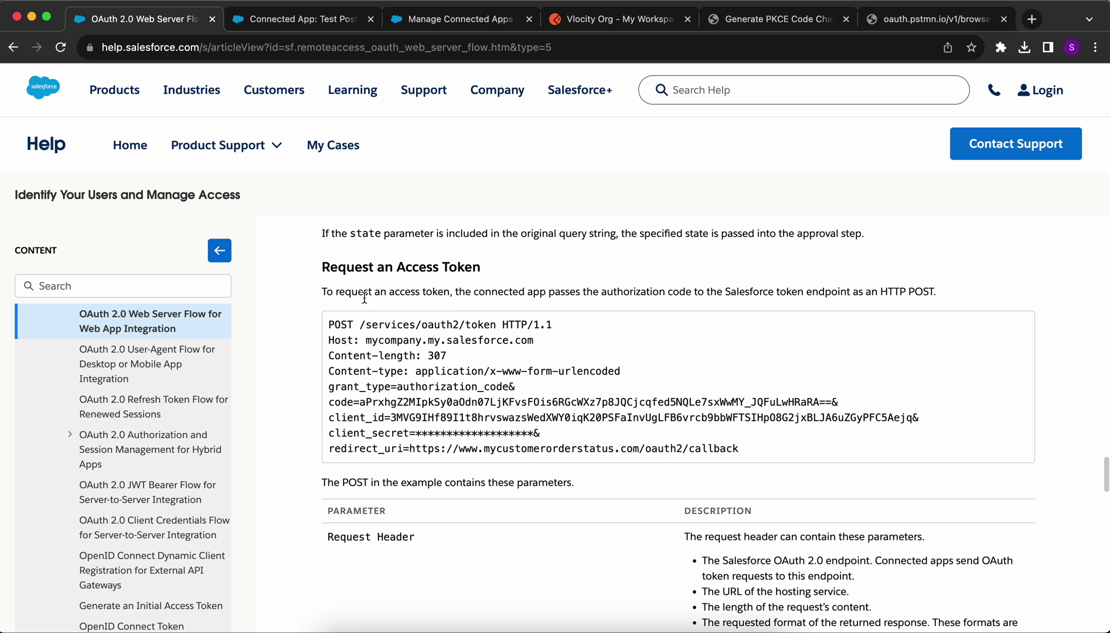
pyautogui.moveTo(316, 270); pyautogui.dragTo(551, 267)
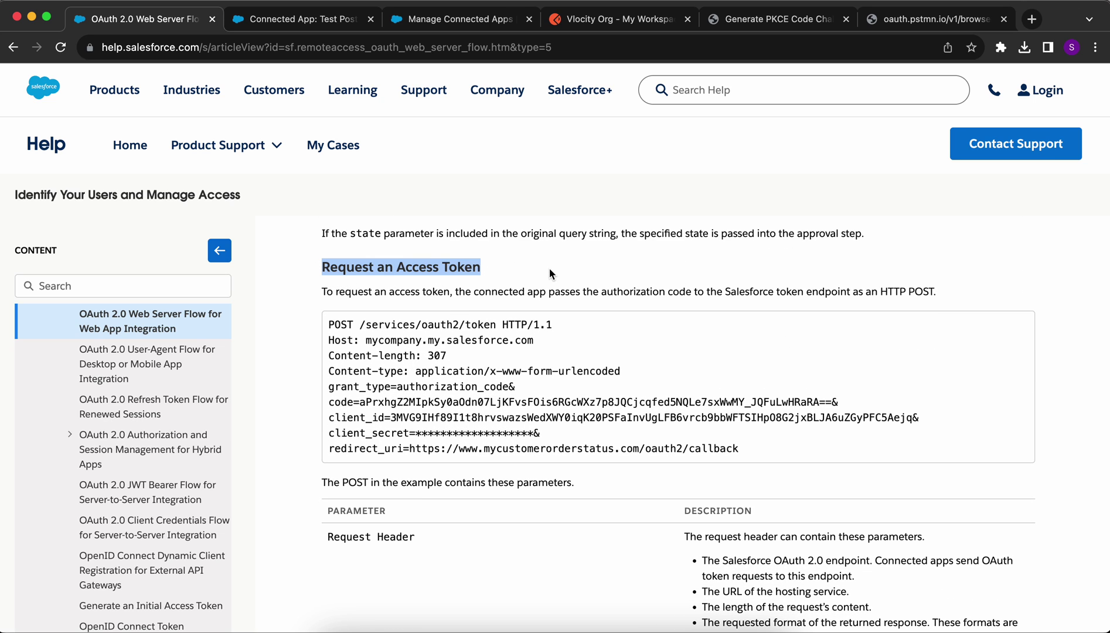
# Read the code_verifier parameter entry: required only when a code_challenge was sent
pyautogui.scroll(-10, 575, 404)
pyautogui.scroll(10, 574, 403)
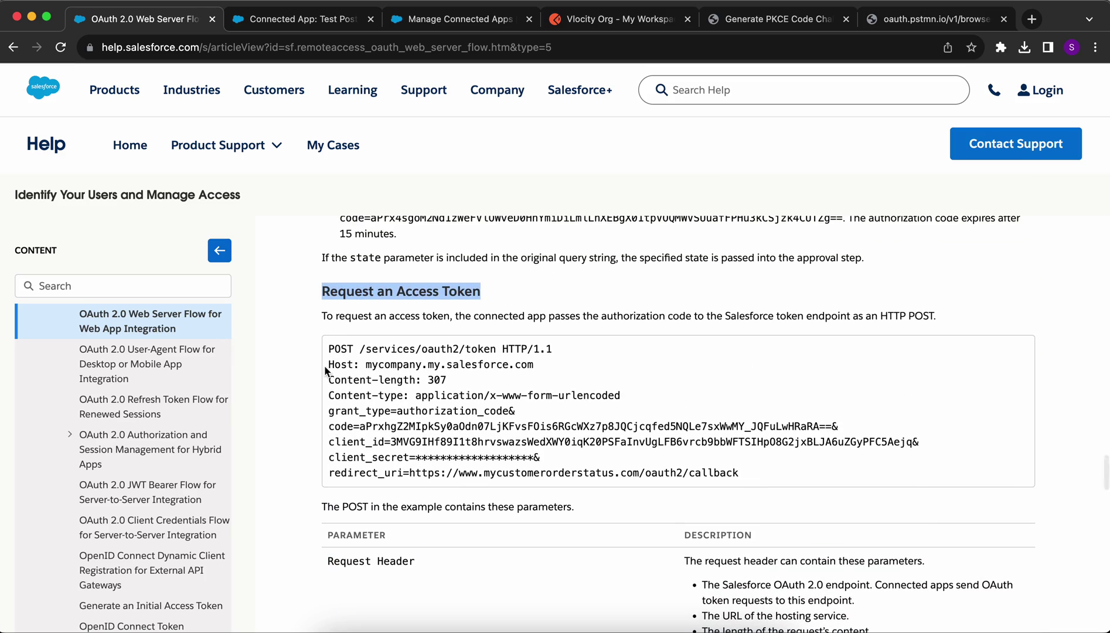
pyautogui.scroll(-3, 502, 512)
pyautogui.scroll(-10, 502, 511)
pyautogui.scroll(-6, 502, 516)
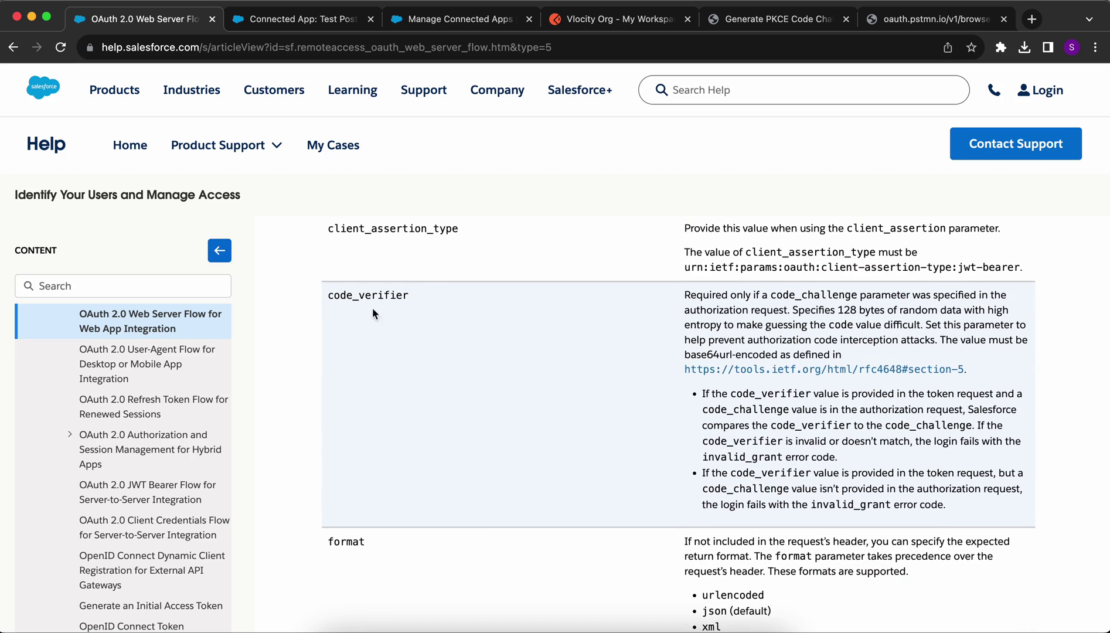
pyautogui.doubleClick(365, 293)
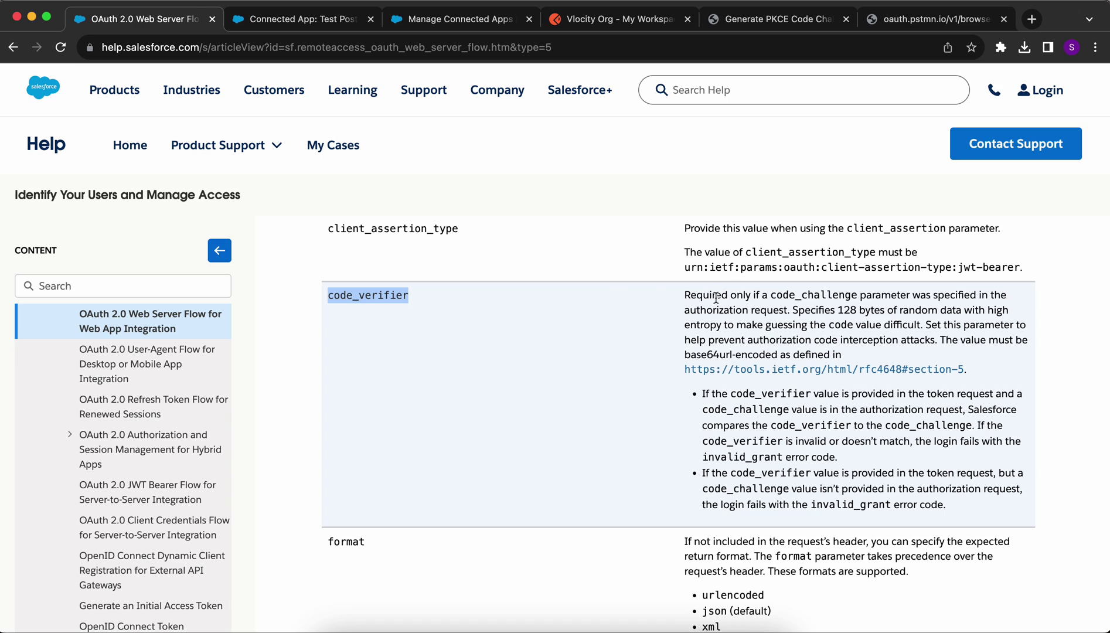
pyautogui.moveTo(686, 295); pyautogui.dragTo(781, 304)
pyautogui.click(688, 299)
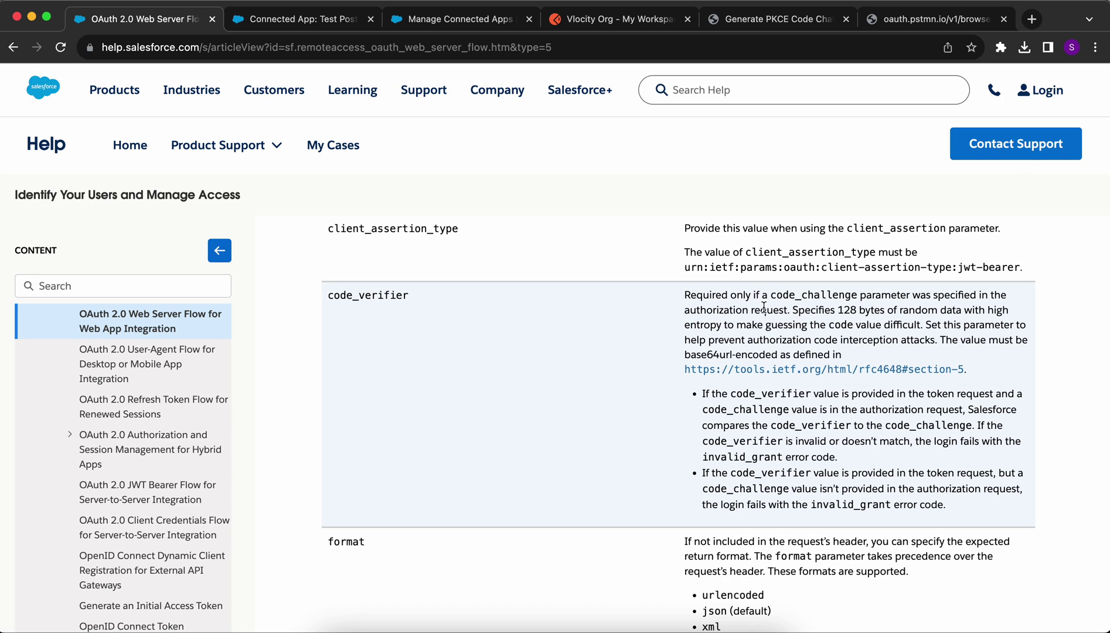
pyautogui.moveTo(787, 313); pyautogui.dragTo(664, 294)
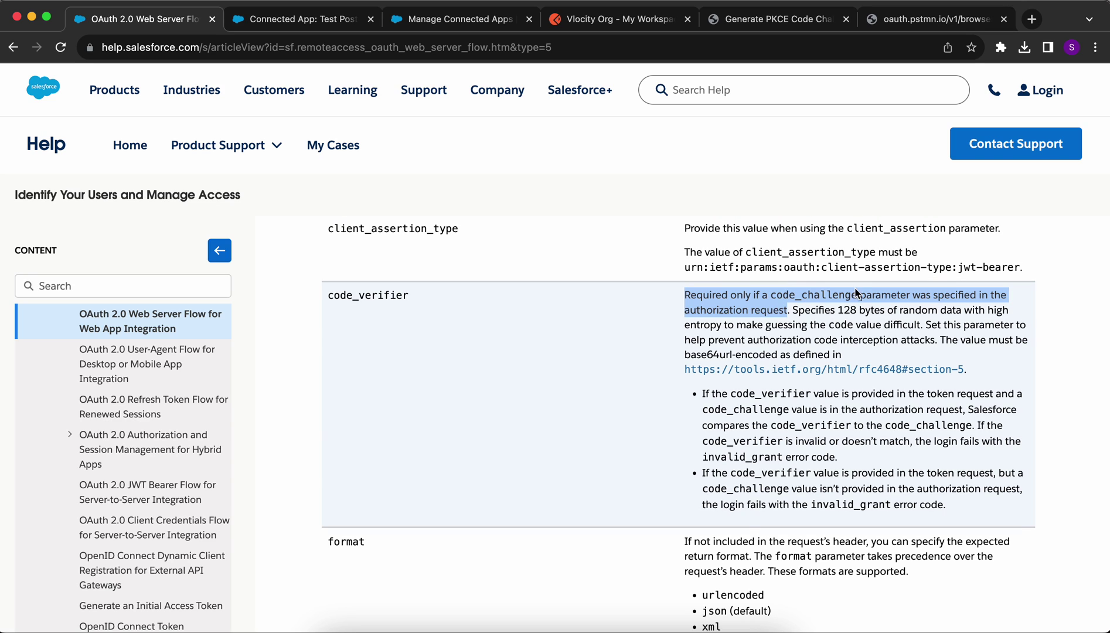
pyautogui.doubleClick(823, 294)
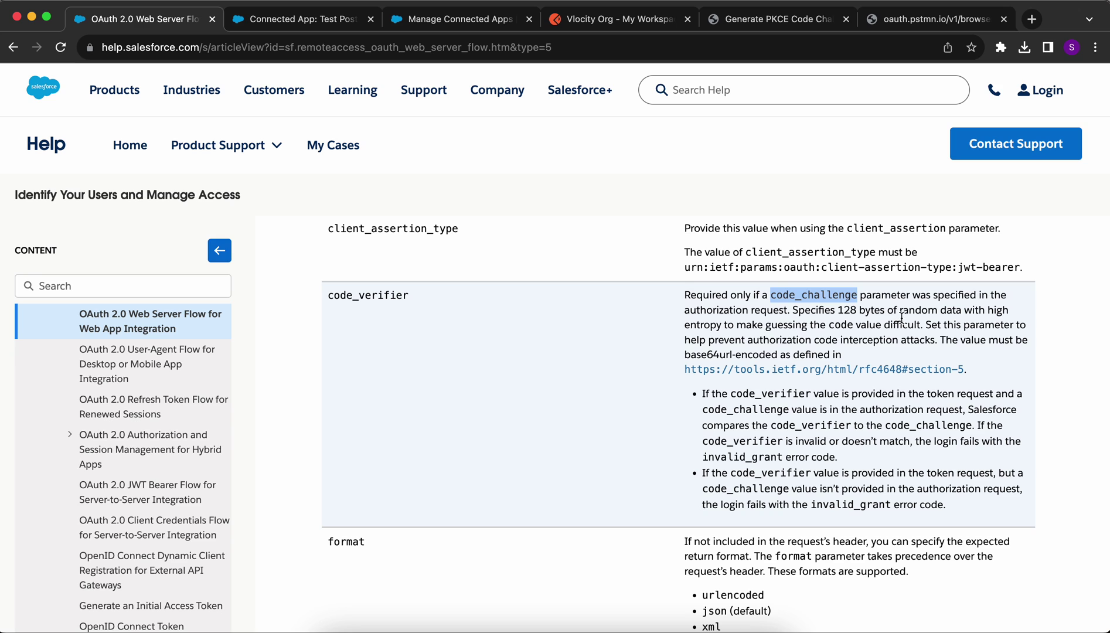
pyautogui.click(504, 287)
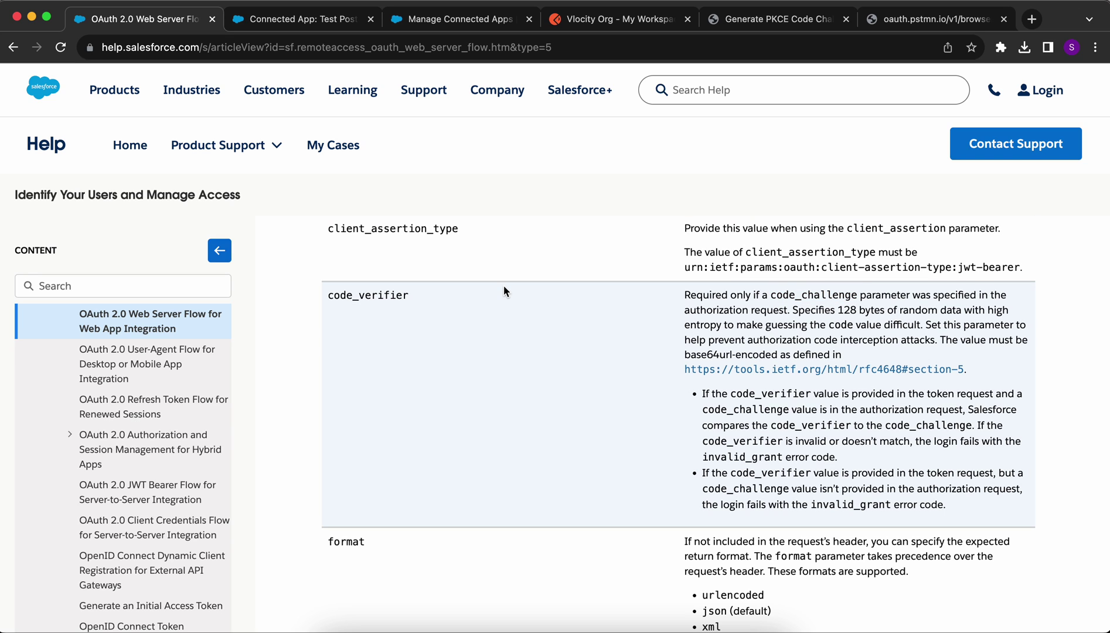
# Paste the first USER_DEBUG line's code verifier into Postman's code_verifier Value cell
pyautogui.click(768, 21)
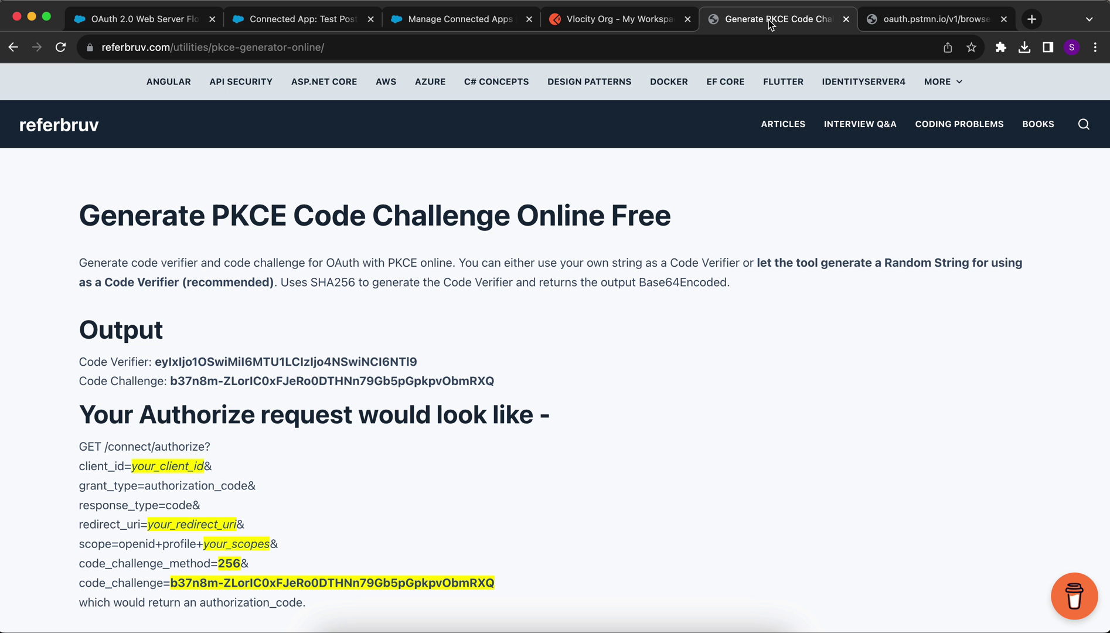
pyautogui.click(899, 20)
pyautogui.click(653, 20)
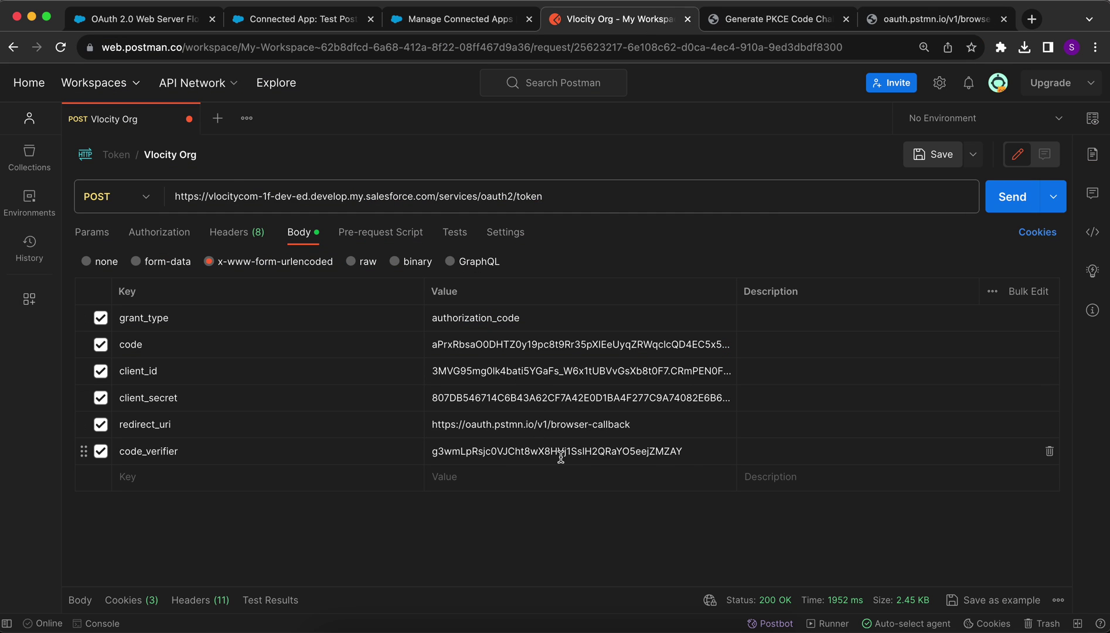
pyautogui.hotkey('ctrl', 'Up')
pyautogui.click(287, 396)
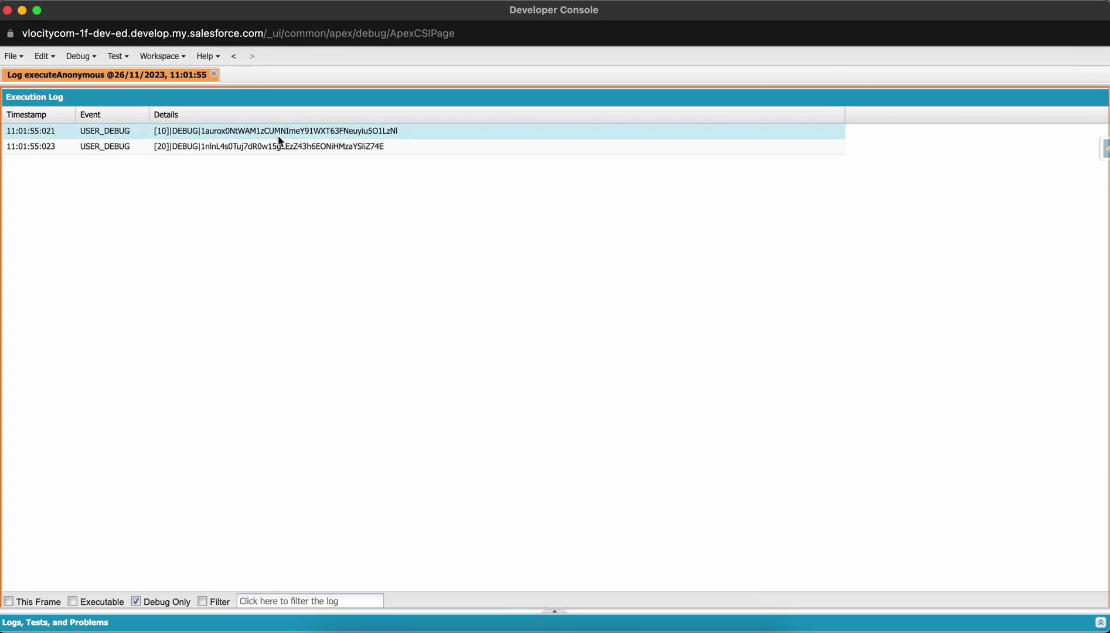
pyautogui.doubleClick(280, 132)
pyautogui.doubleClick(504, 320)
pyautogui.press('super+Tab')
pyautogui.doubleClick(561, 455)
pyautogui.write('1aurox0NtWAM1zCHMNImeY91WXT63FNeuyiu5O1LzNl')
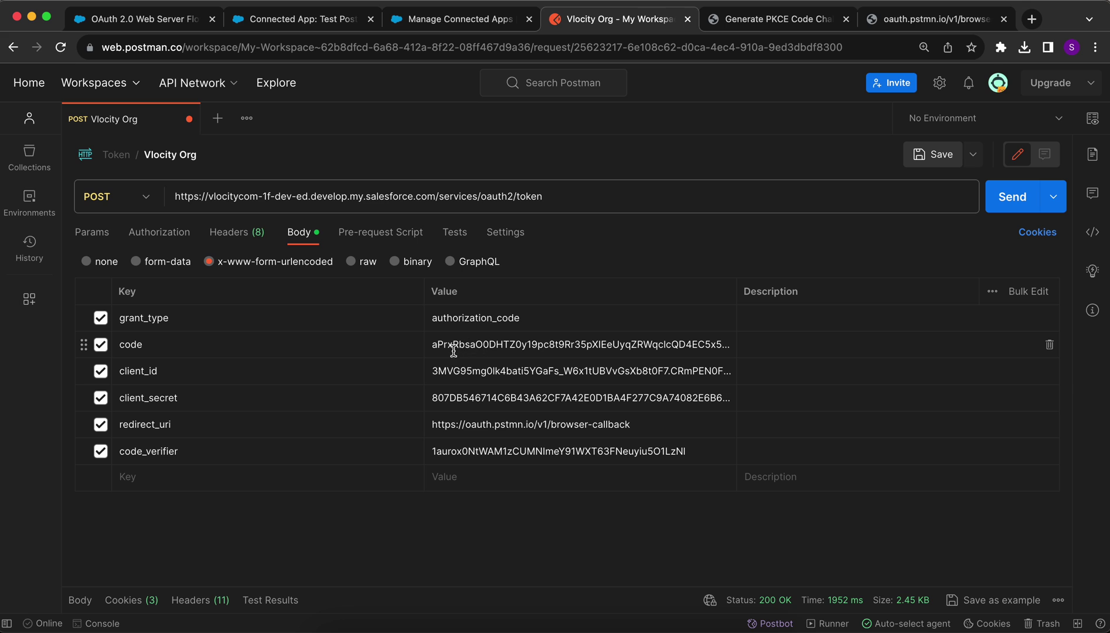
pyautogui.hotkey('ctrl', 'Up')
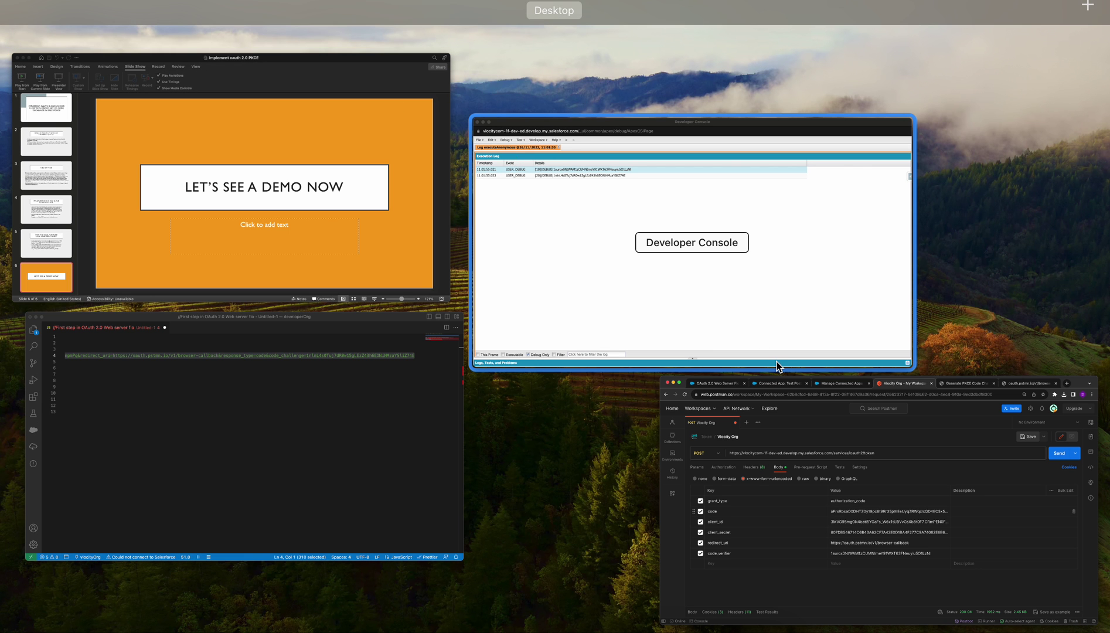
# Paste the new authorization code into Postman's code value, replacing the trailing %3D%3D with ==
pyautogui.click(800, 413)
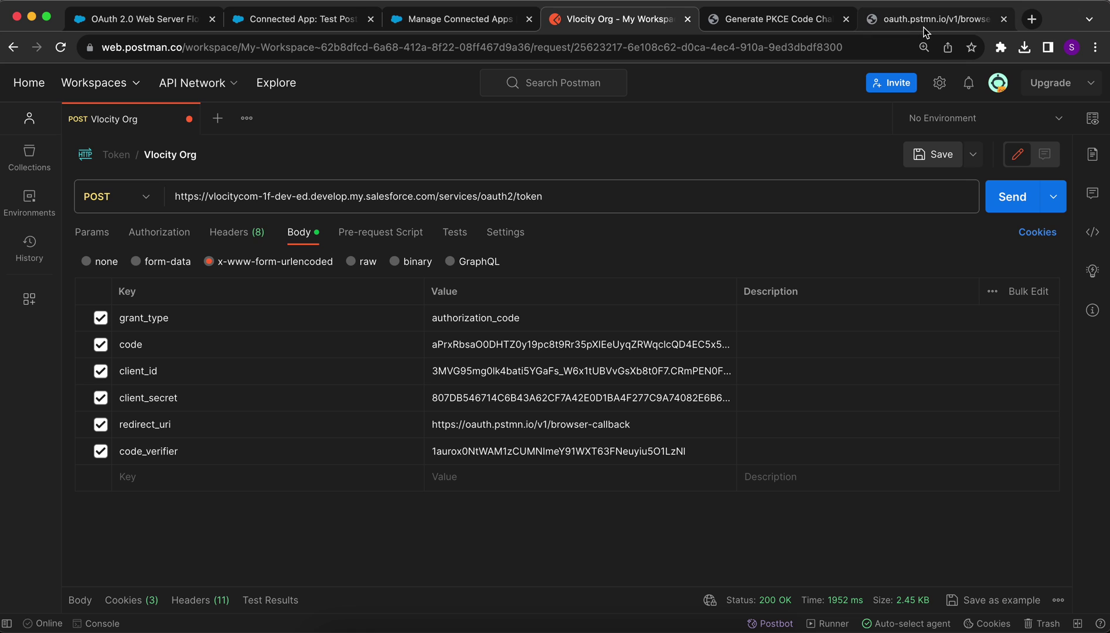
pyautogui.click(923, 27)
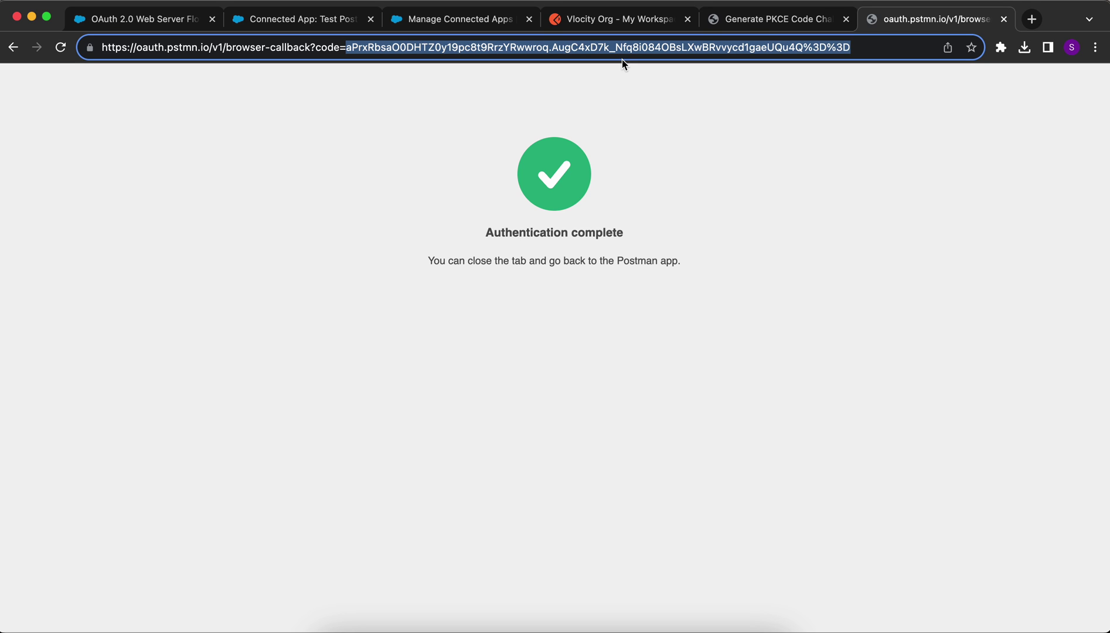
pyautogui.hotkey('ctrl', 'Up')
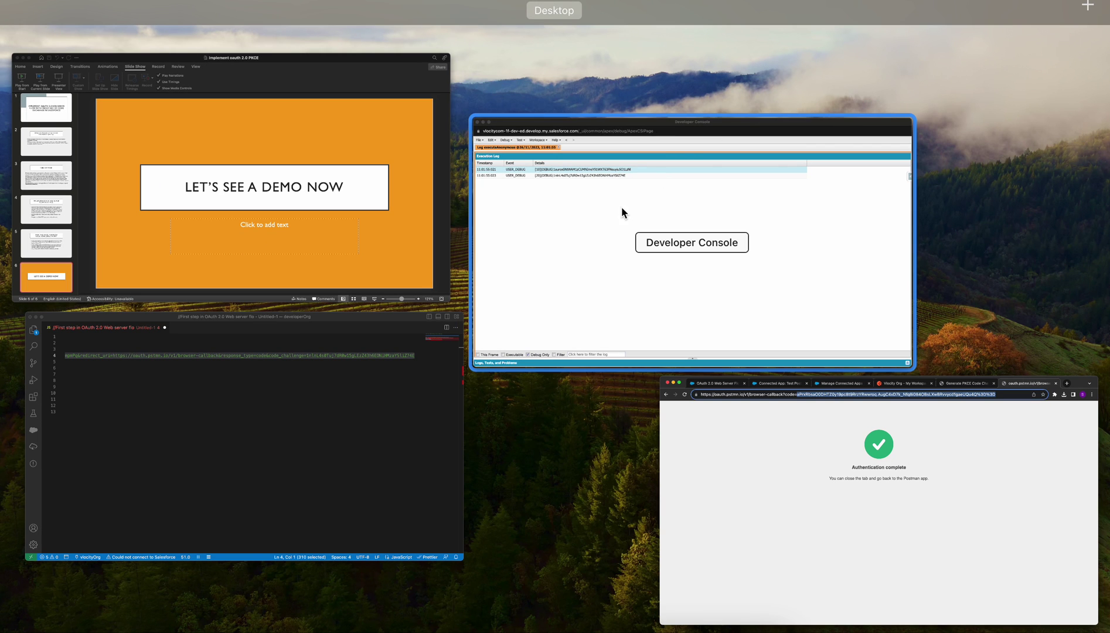
pyautogui.click(976, 452)
pyautogui.click(580, 17)
pyautogui.click(528, 349)
pyautogui.press('super+a')
pyautogui.write('aPrxRbsaO0DHTZ0yr9pc8t9RrzYRwwroq.AugC4xD7k_Nfq8i084OBsLXwBRvvycd1gaeUQu4Q%3D%3D')
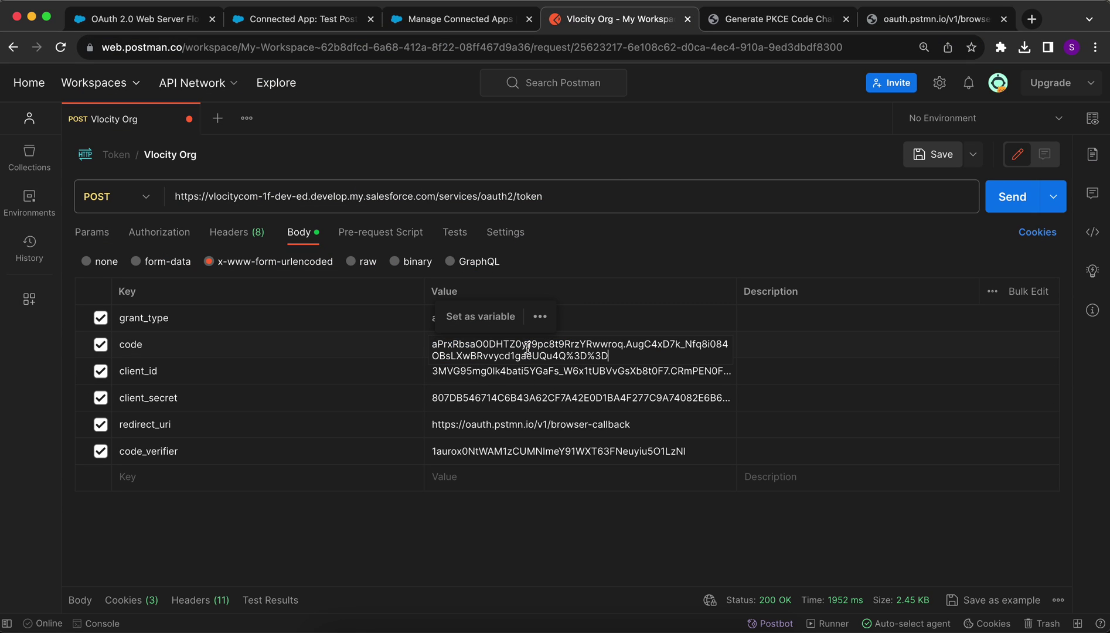
pyautogui.moveTo(621, 356); pyautogui.dragTo(565, 358)
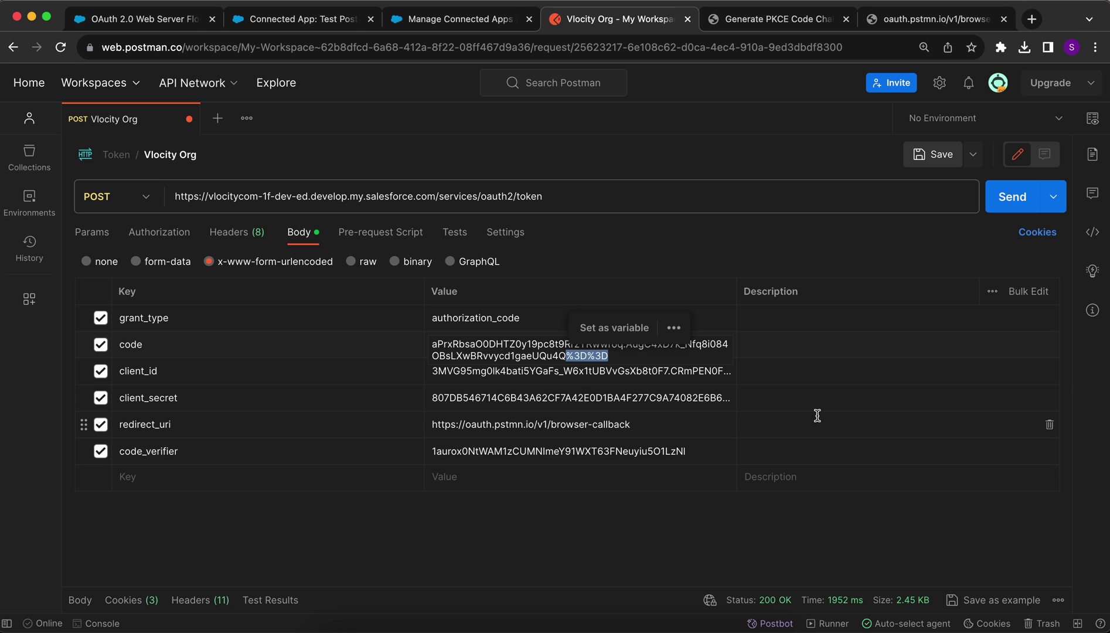
pyautogui.press('BackSpace')
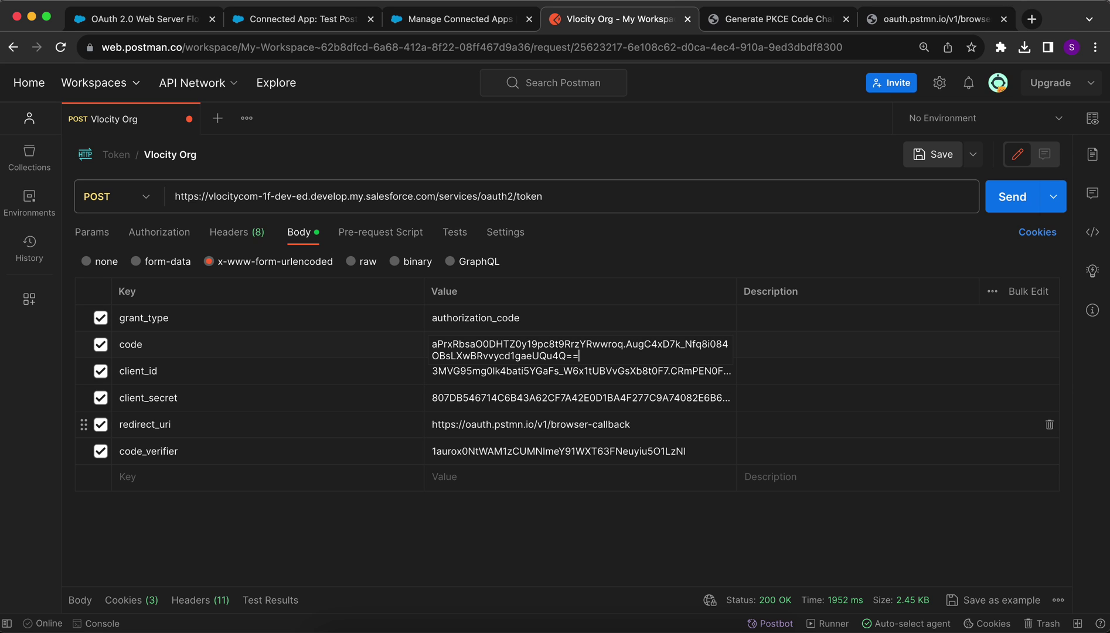
# Send the token request and read the access_token in the 200 OK JSON response
pyautogui.click(596, 416)
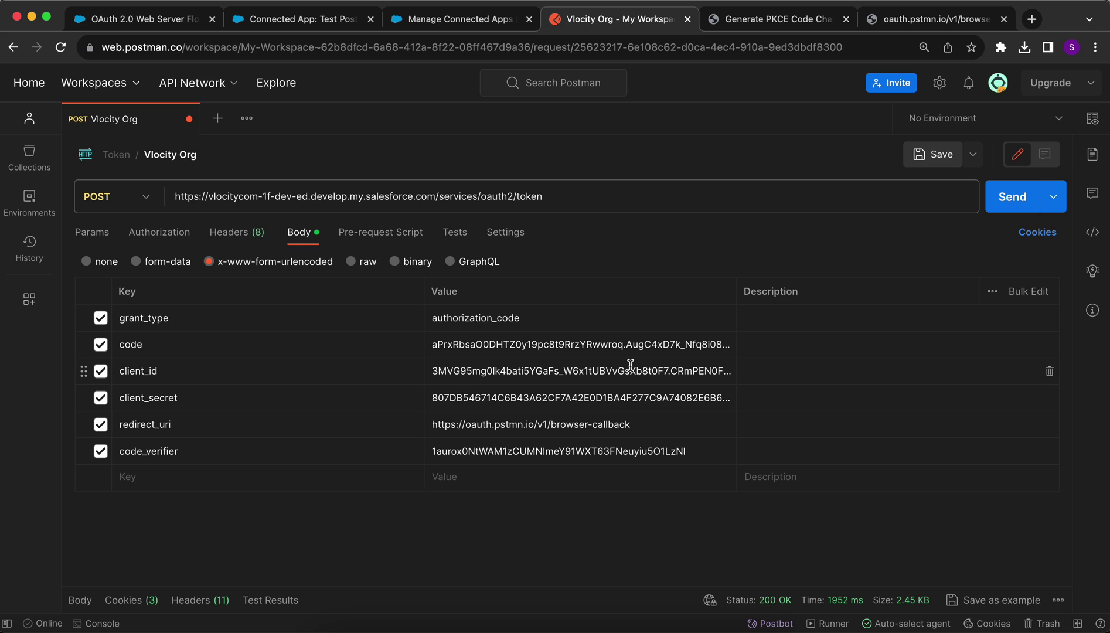
pyautogui.click(1012, 203)
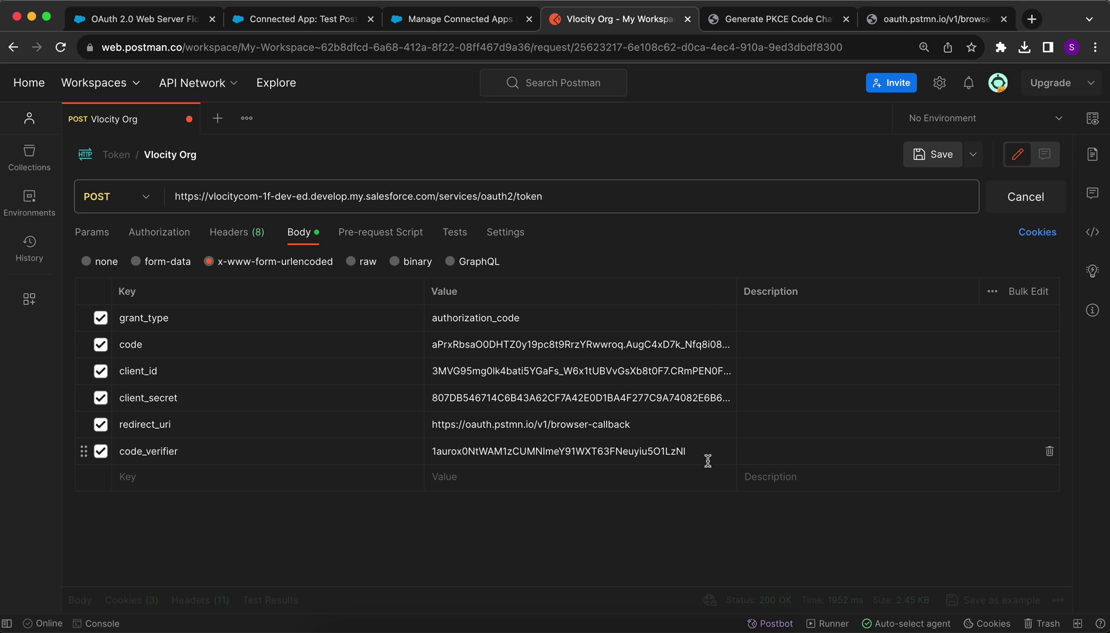
pyautogui.moveTo(644, 587); pyautogui.dragTo(660, 309)
pyautogui.moveTo(659, 368); pyautogui.dragTo(659, 370)
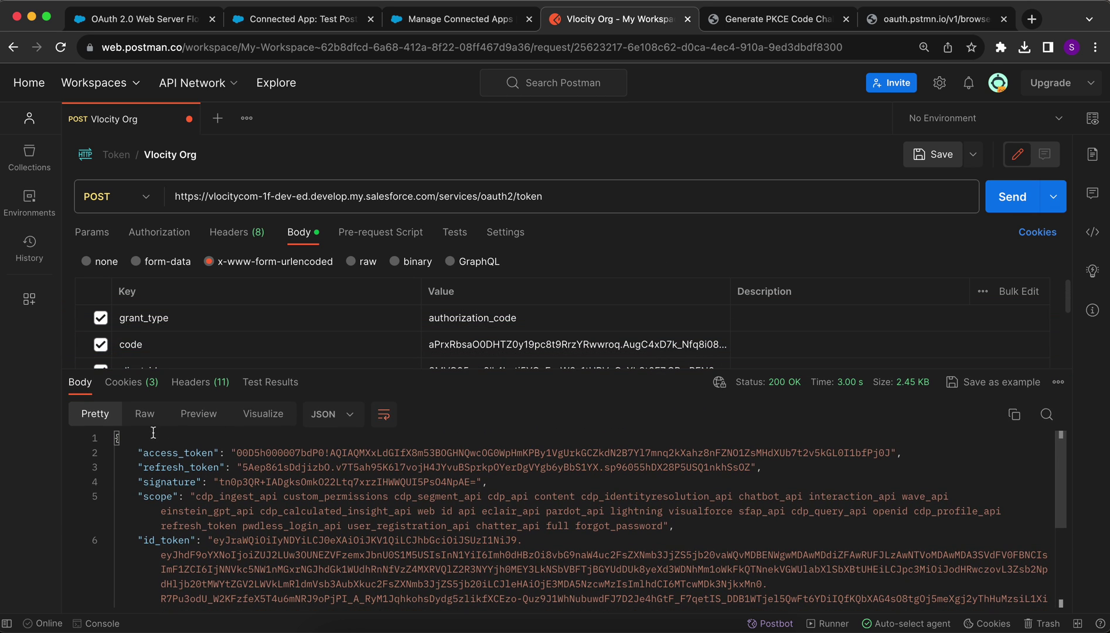
pyautogui.moveTo(236, 452); pyautogui.dragTo(116, 438)
pyautogui.moveTo(237, 452); pyautogui.dragTo(891, 454)
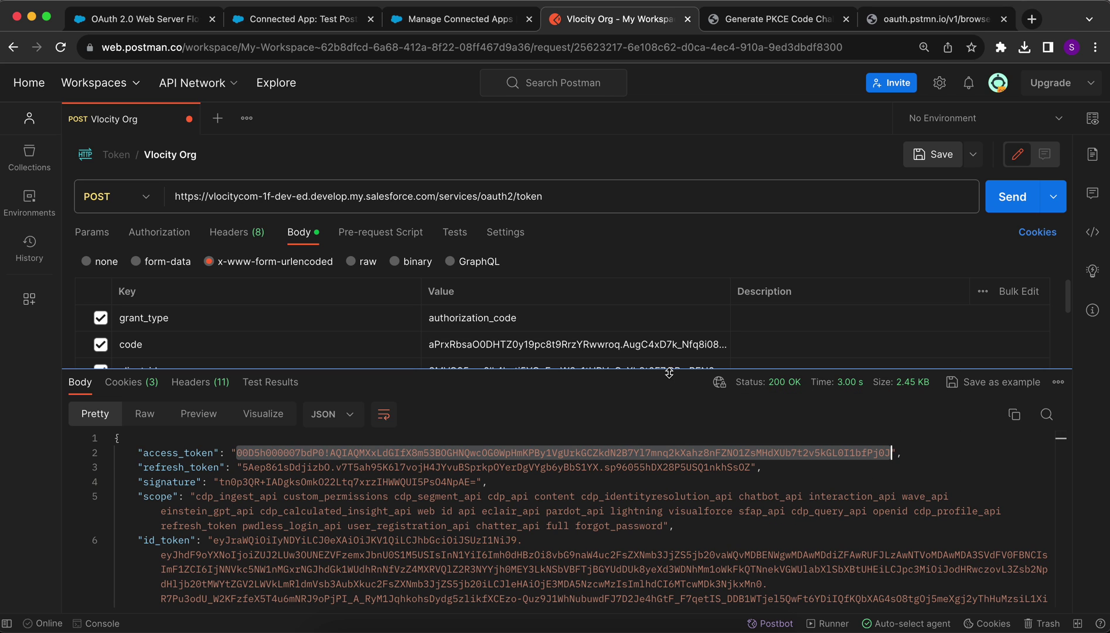
pyautogui.moveTo(669, 373); pyautogui.dragTo(654, 547)
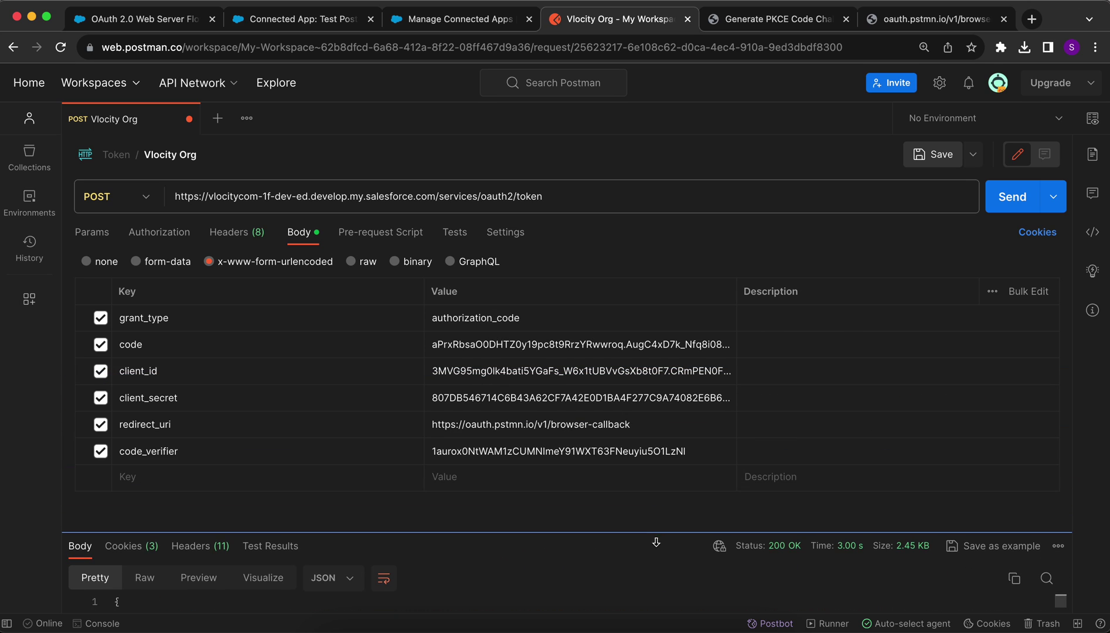